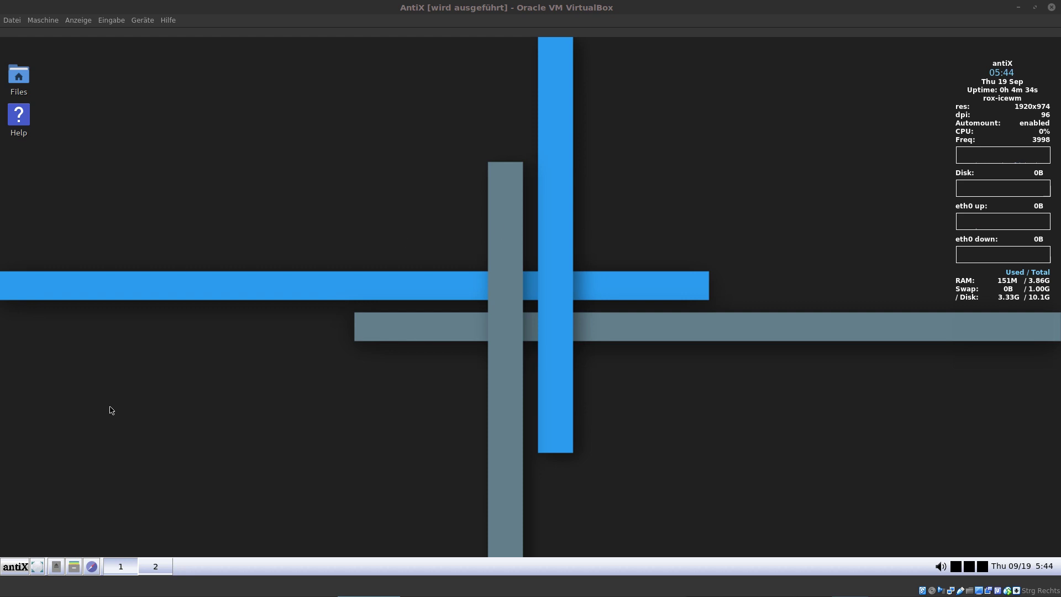
Step: Open the antiX main menu and browse the Applications, Multimedia and Accessories submenus
{"action": "left_click", "coordinate": [15, 567]}
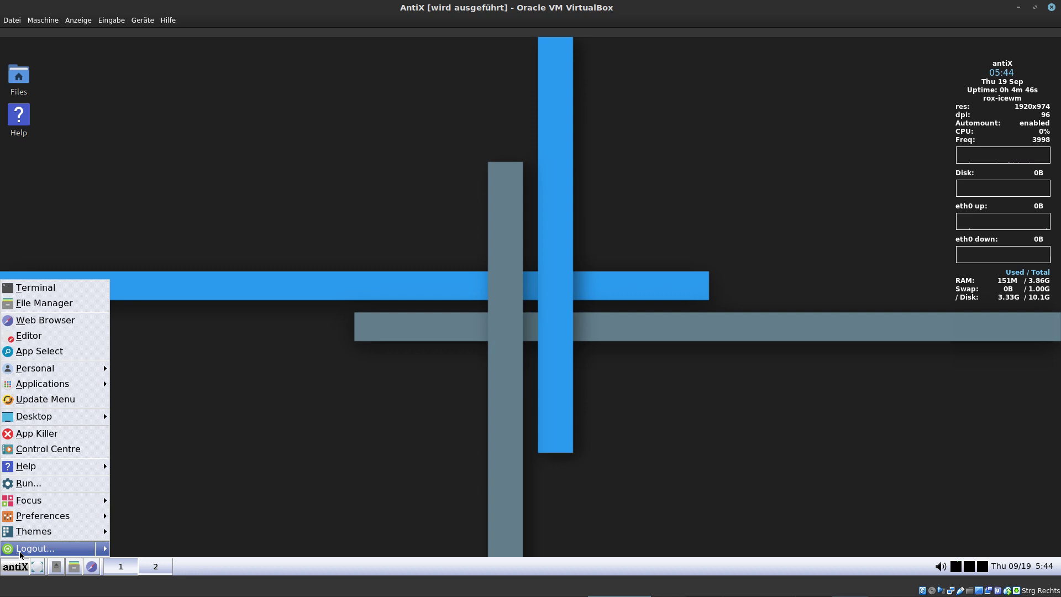
{"action": "mouse_move", "coordinate": [52, 507]}
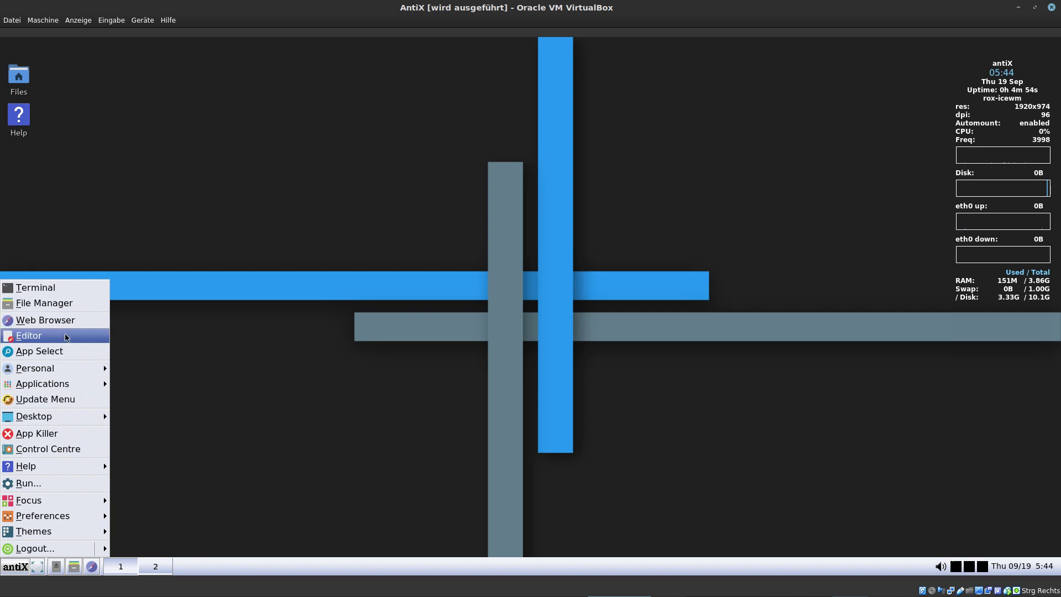
{"action": "mouse_move", "coordinate": [71, 387]}
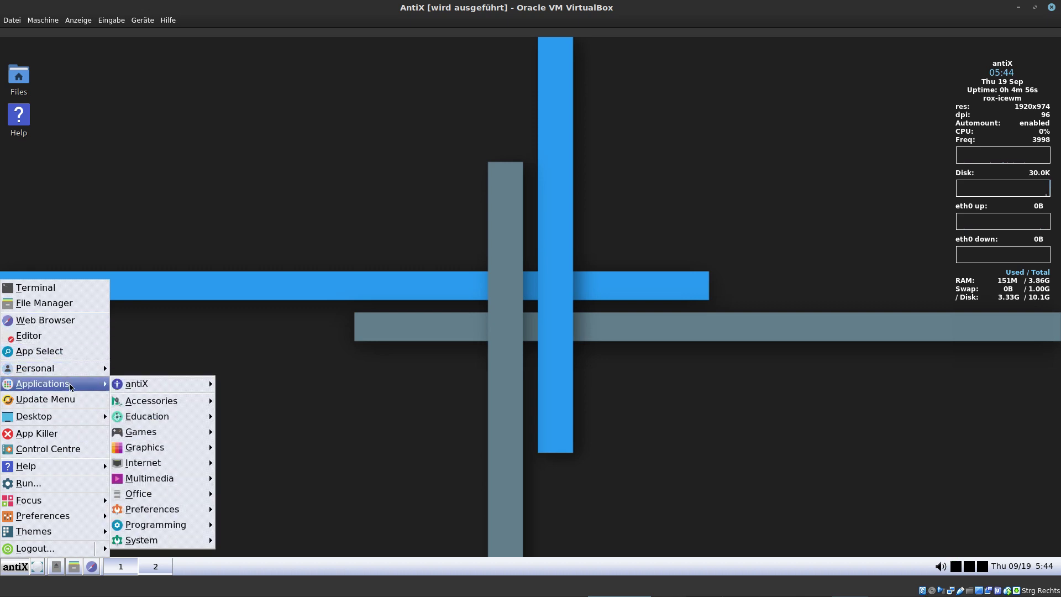
{"action": "mouse_move", "coordinate": [166, 476]}
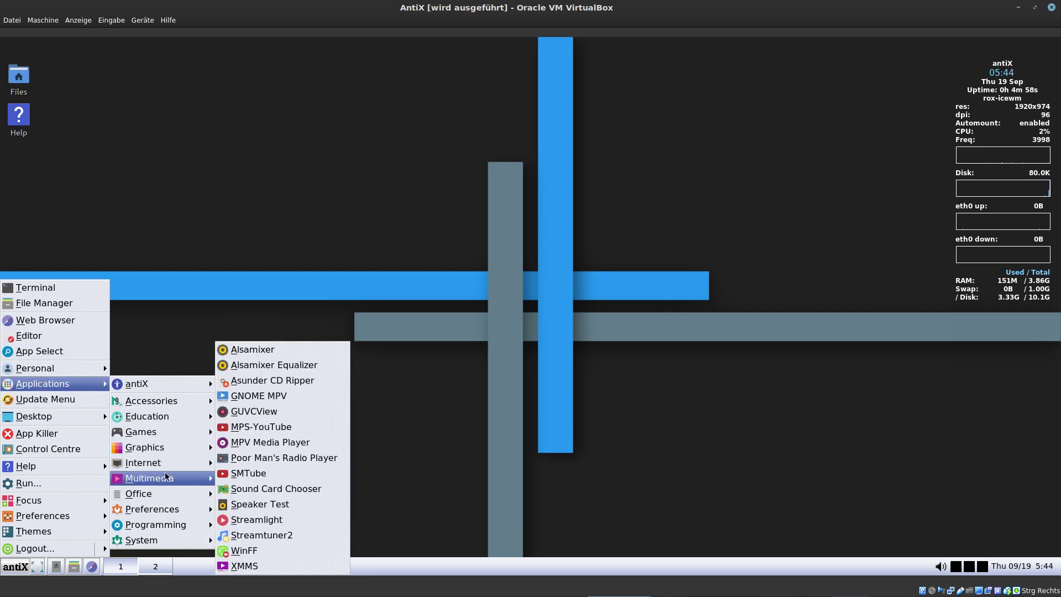
{"action": "mouse_move", "coordinate": [174, 405]}
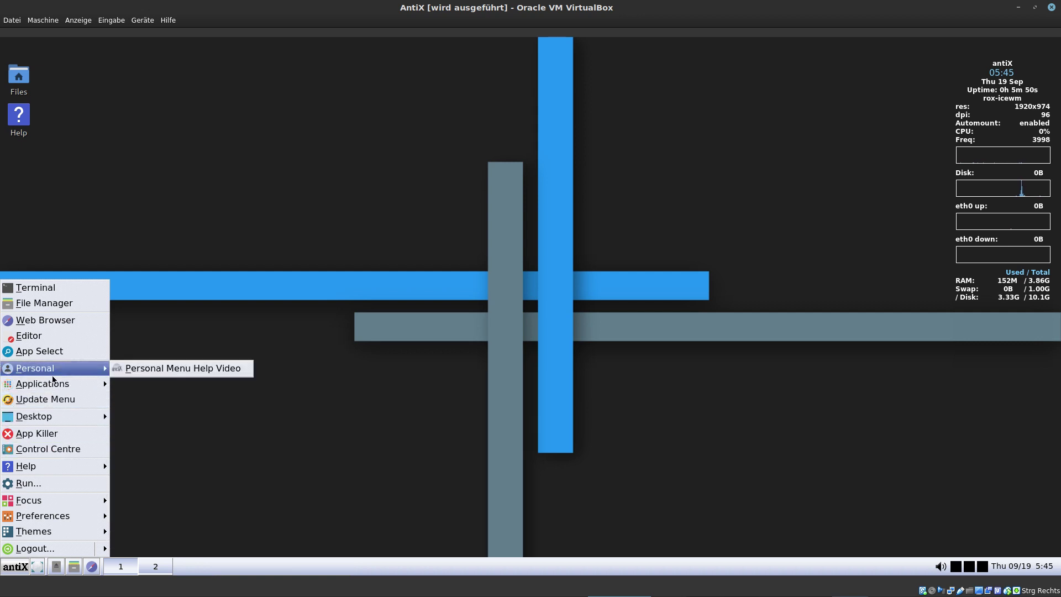
Step: Open the antiX Control Centre on its Desktop tab and move it toward the screen centre
{"action": "left_click", "coordinate": [48, 453]}
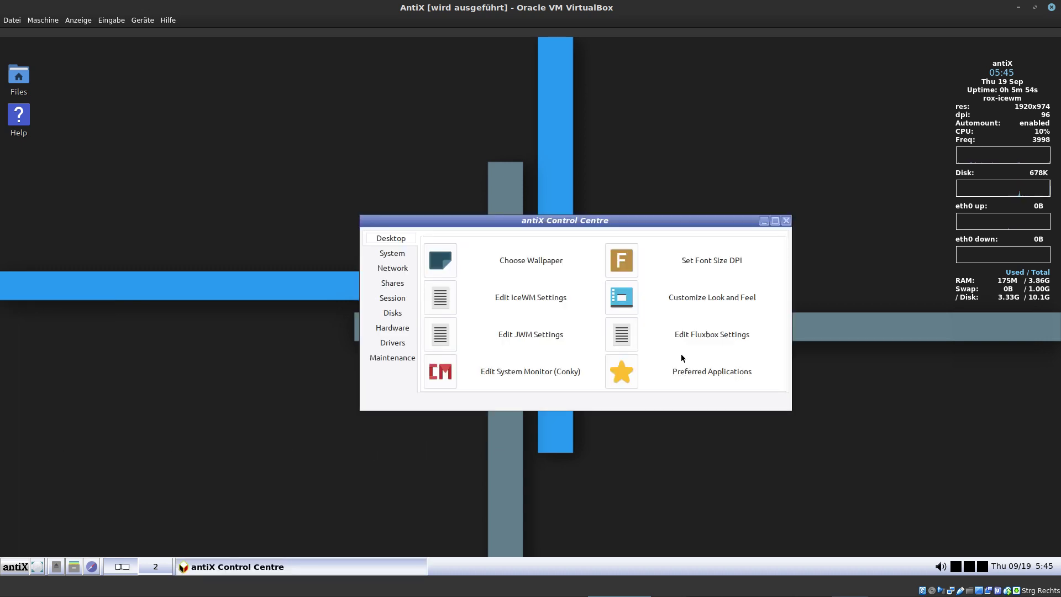
{"action": "left_click_drag", "start_coordinate": [638, 224], "coordinate": [561, 259]}
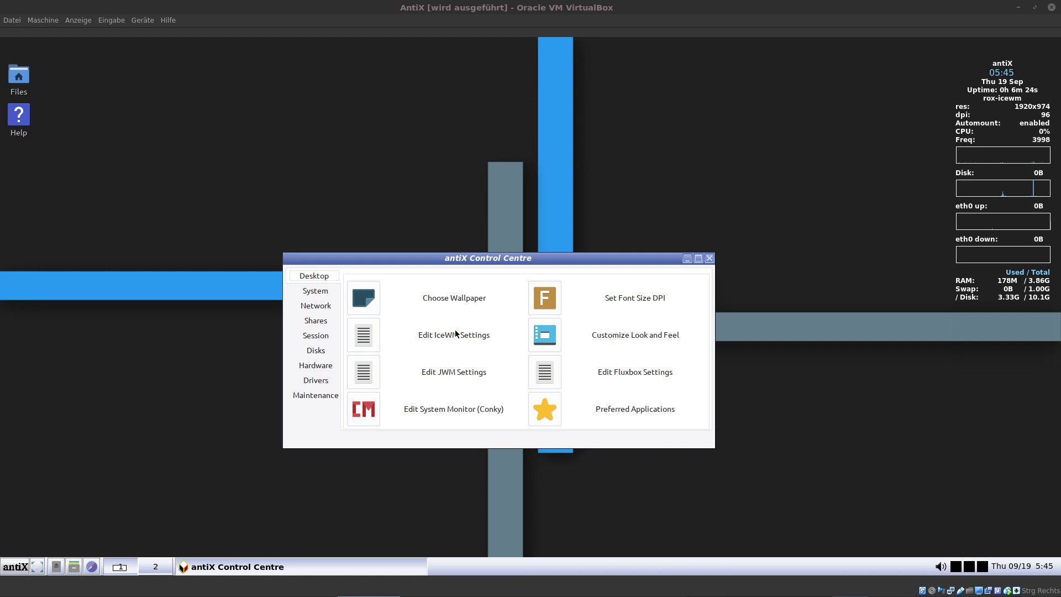
{"action": "left_click", "coordinate": [369, 337]}
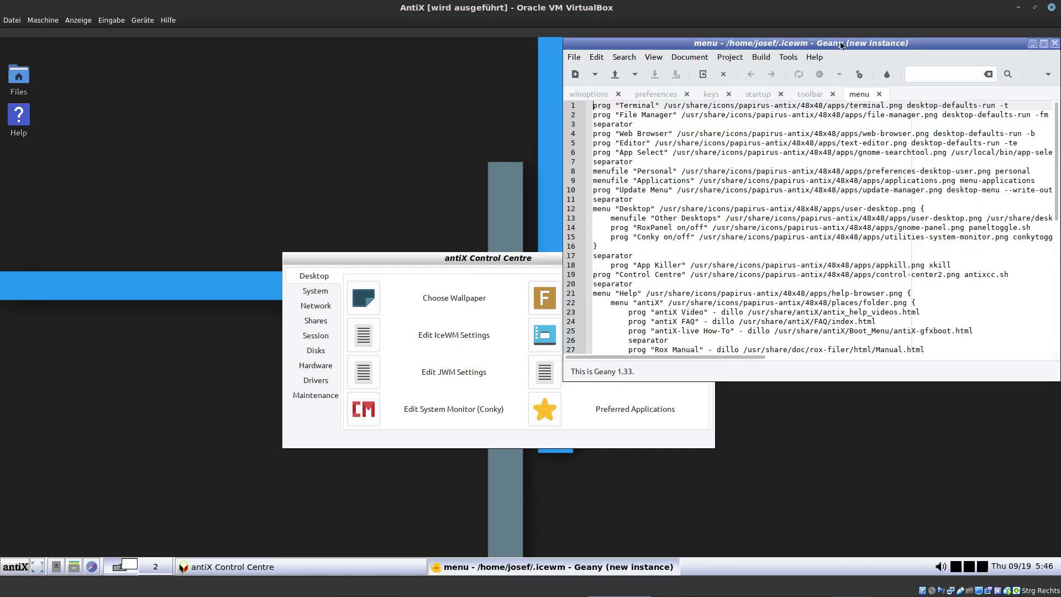
{"action": "left_click_drag", "start_coordinate": [950, 38], "coordinate": [722, 69]}
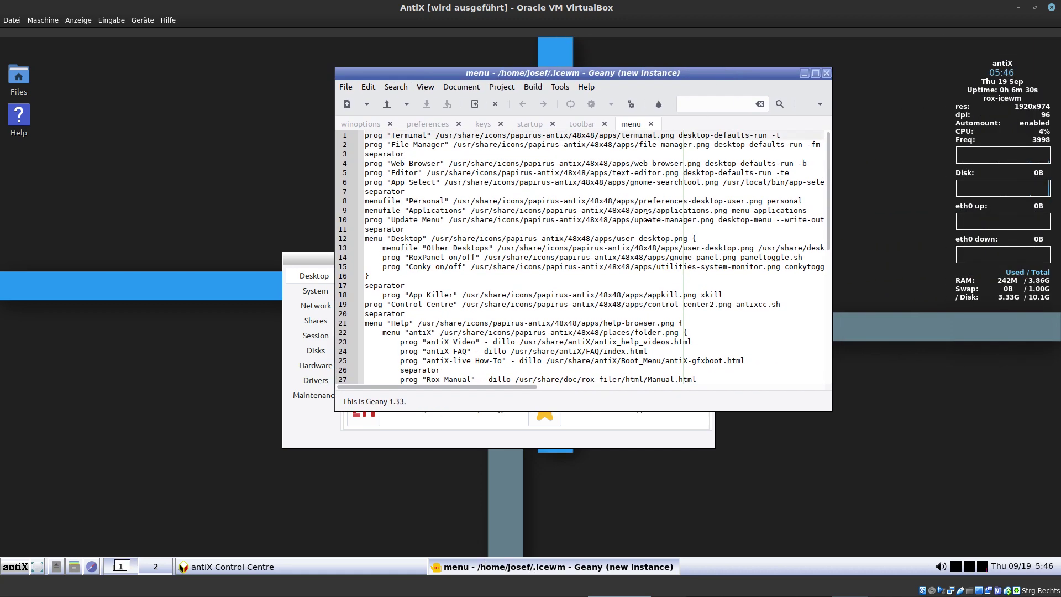
{"action": "scroll", "coordinate": [613, 216], "scroll_direction": "down", "scroll_amount": 8}
{"action": "scroll", "coordinate": [608, 223], "scroll_direction": "up", "scroll_amount": 8}
{"action": "left_click", "coordinate": [826, 73]}
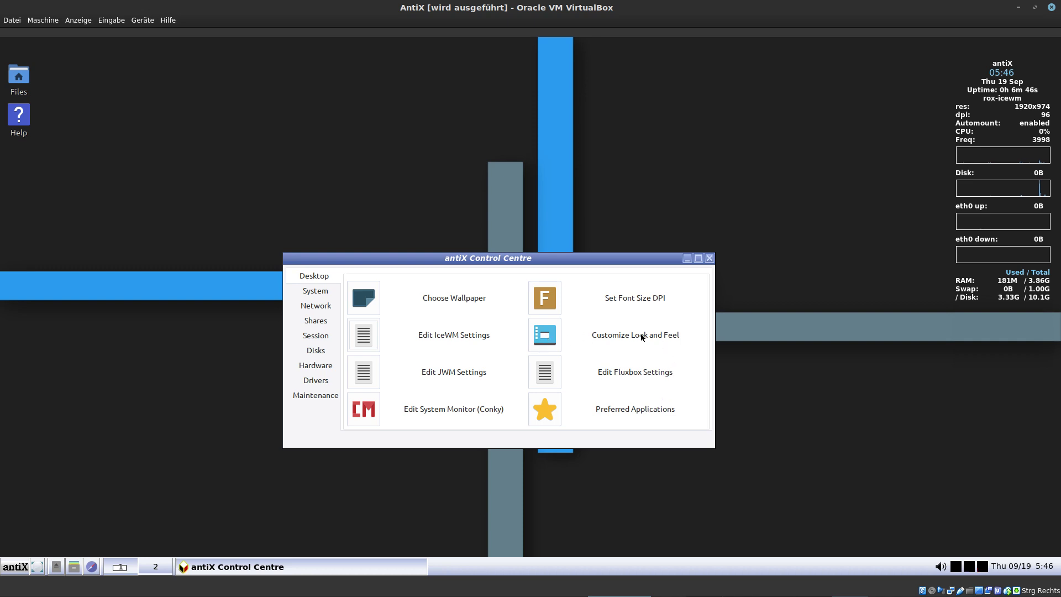
Step: Open Customize Look and Feel, arrange both windows, and preview the Arc-Darker and Arc-Dark widget themes
{"action": "left_click", "coordinate": [544, 339]}
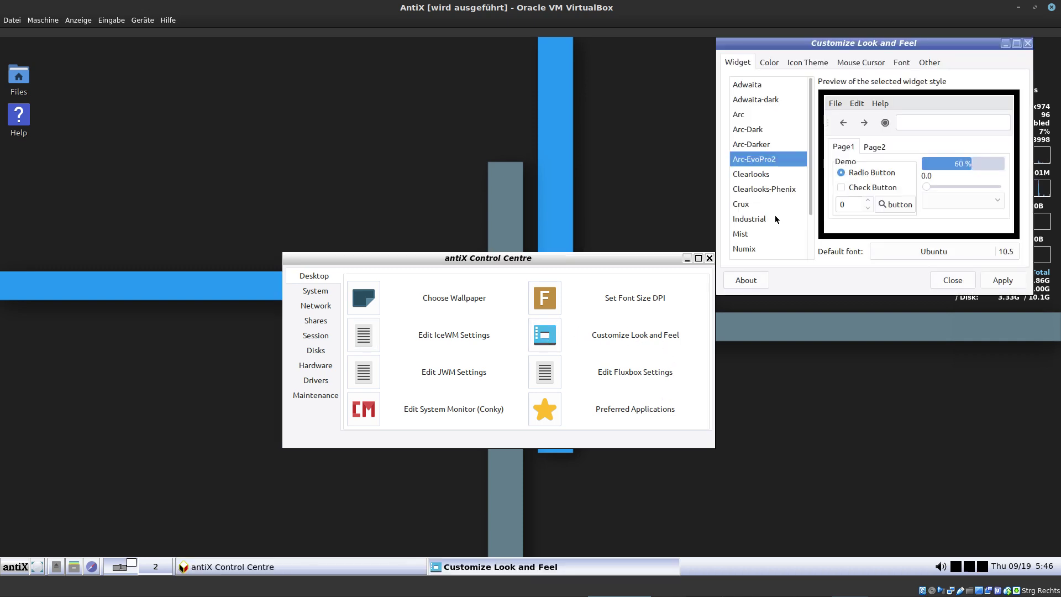
{"action": "left_click_drag", "start_coordinate": [511, 254], "coordinate": [426, 145]}
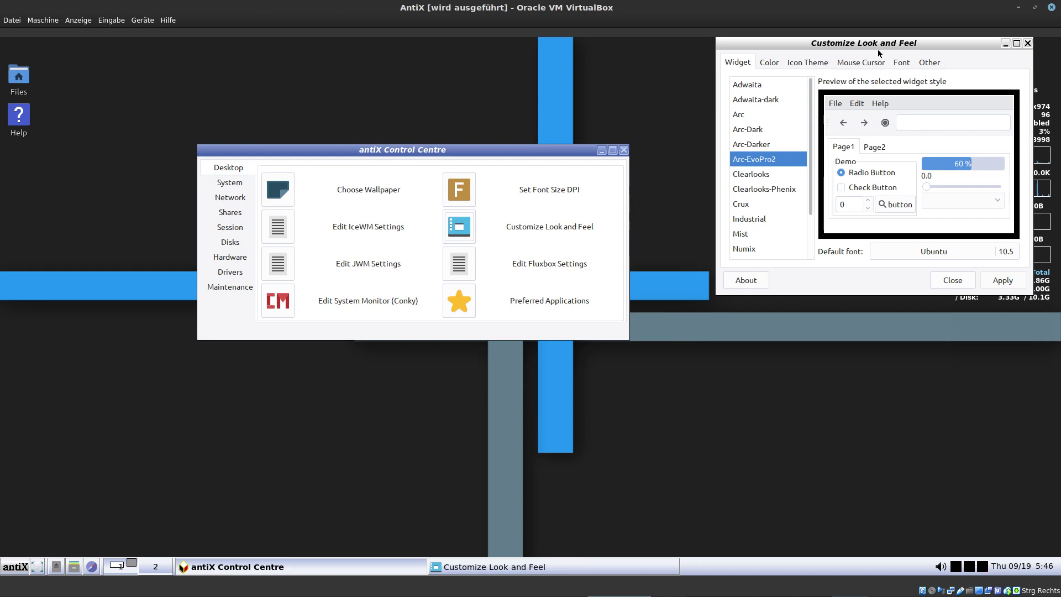
{"action": "left_click_drag", "start_coordinate": [881, 46], "coordinate": [711, 213]}
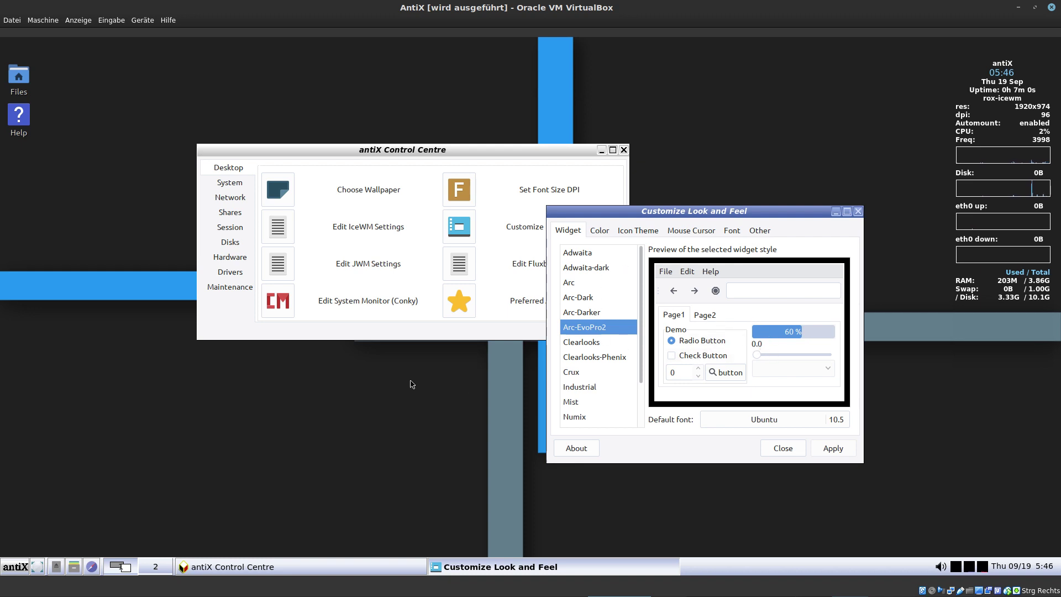
{"action": "left_click", "coordinate": [588, 316]}
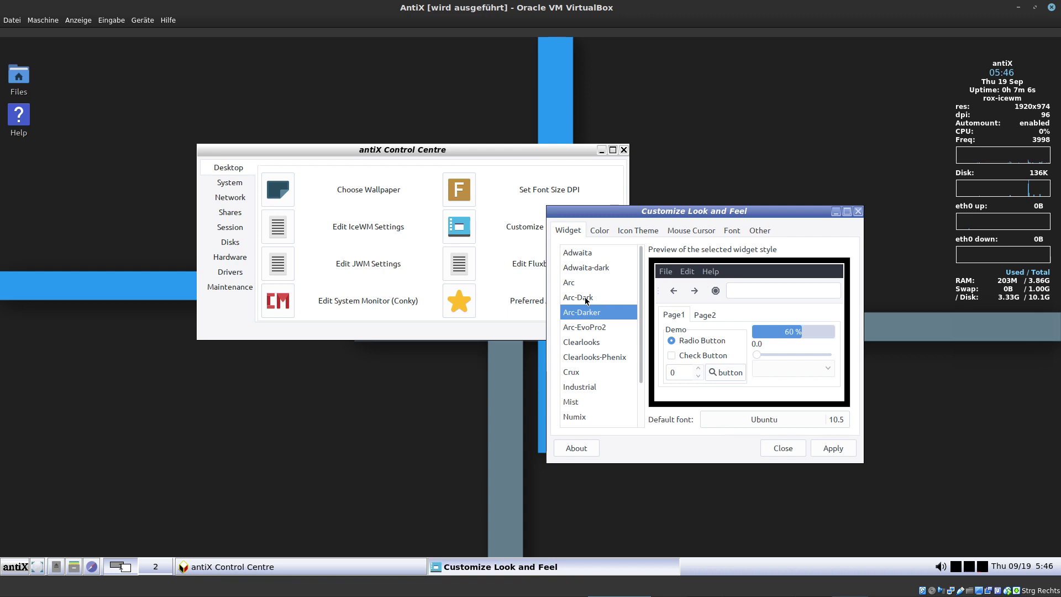
{"action": "left_click", "coordinate": [587, 301]}
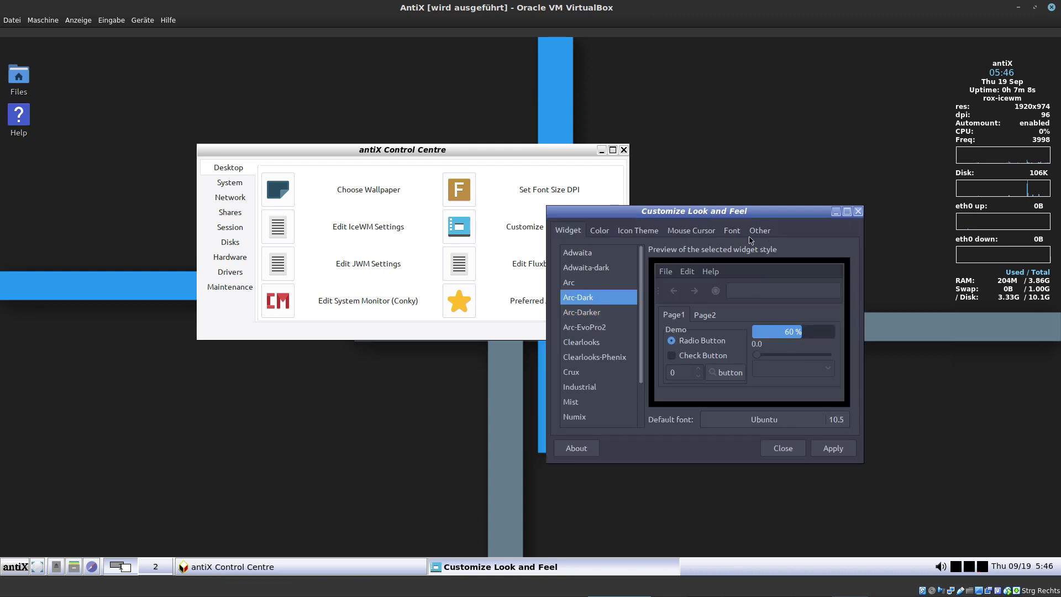
Step: Glance at the antiX menu, then preview Adwaita-dark before returning to Arc-Dark
{"action": "left_click", "coordinate": [14, 564]}
{"action": "mouse_move", "coordinate": [56, 531]}
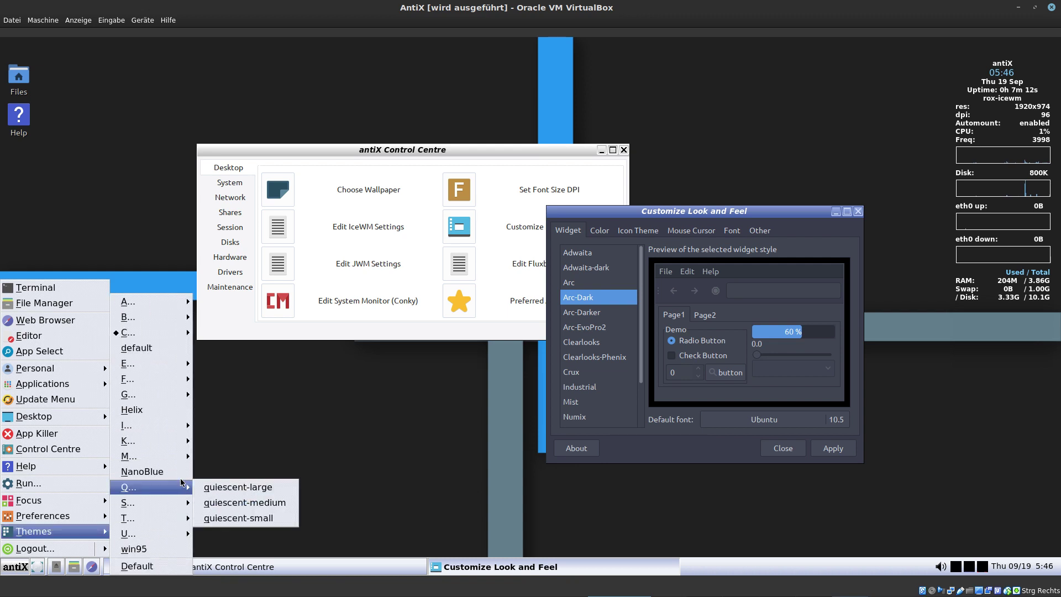
{"action": "left_click", "coordinate": [261, 450]}
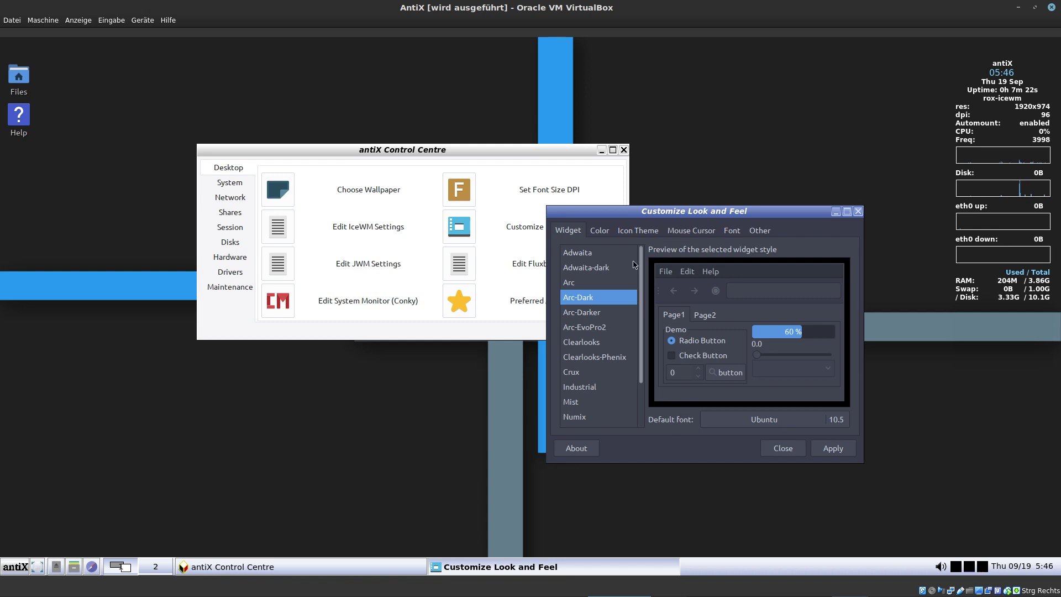
{"action": "left_click", "coordinate": [598, 270]}
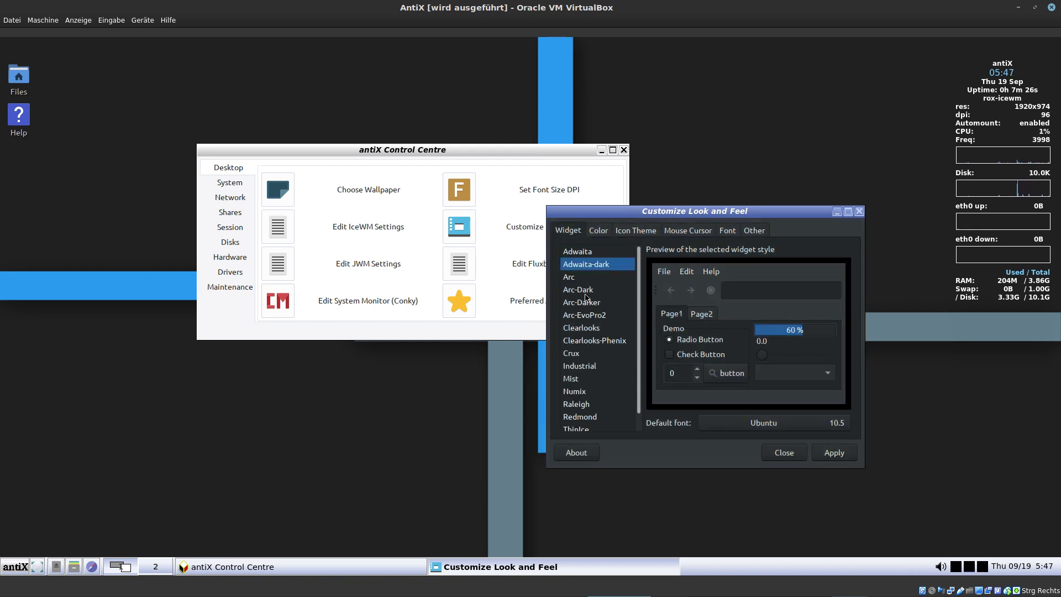
{"action": "scroll", "coordinate": [606, 306], "scroll_direction": "down", "scroll_amount": 1}
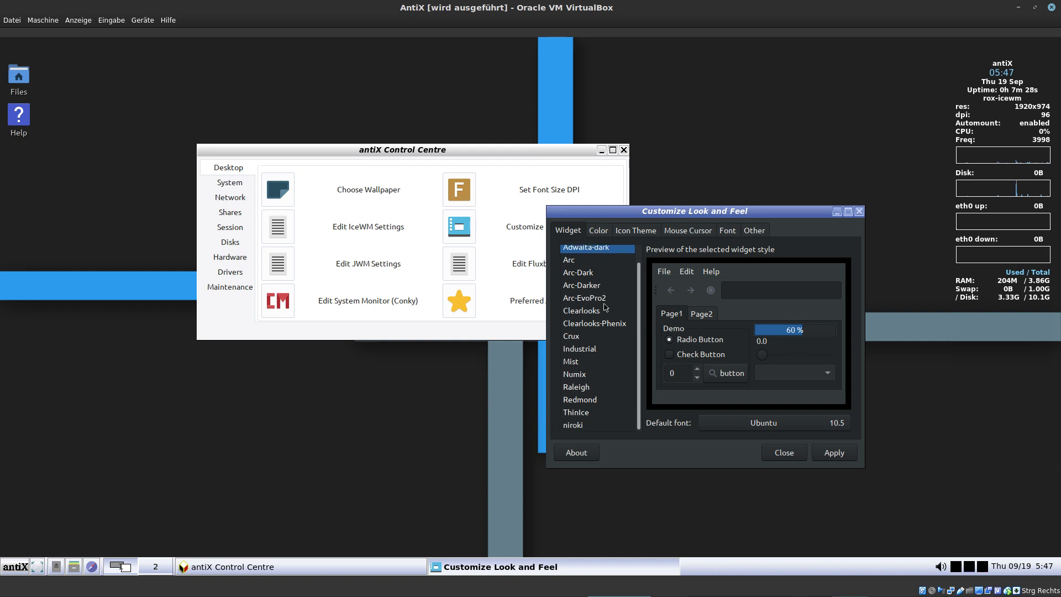
{"action": "scroll", "coordinate": [605, 330], "scroll_direction": "up", "scroll_amount": 1}
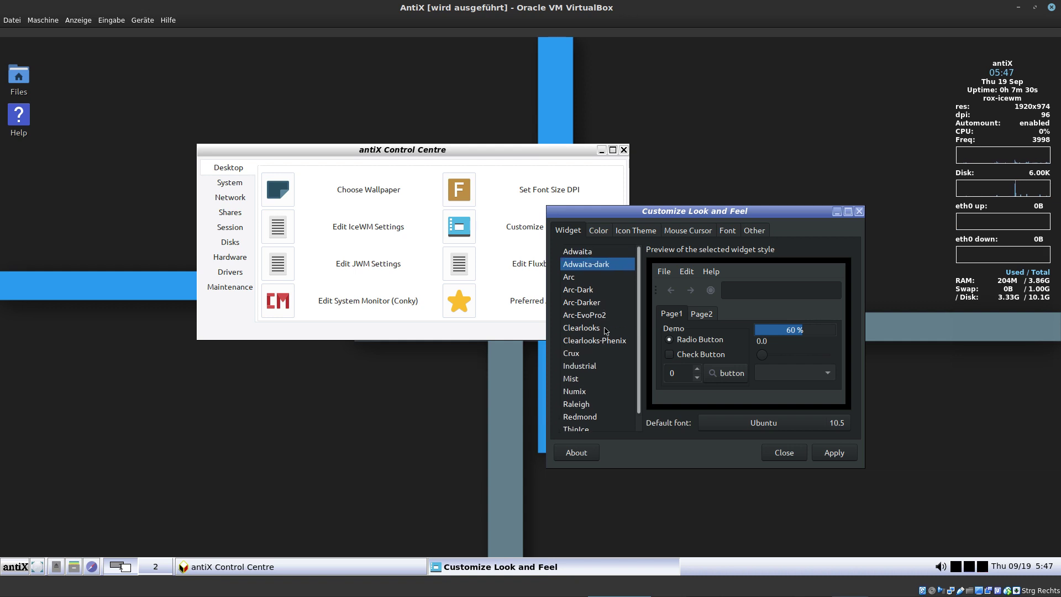
{"action": "left_click", "coordinate": [585, 295]}
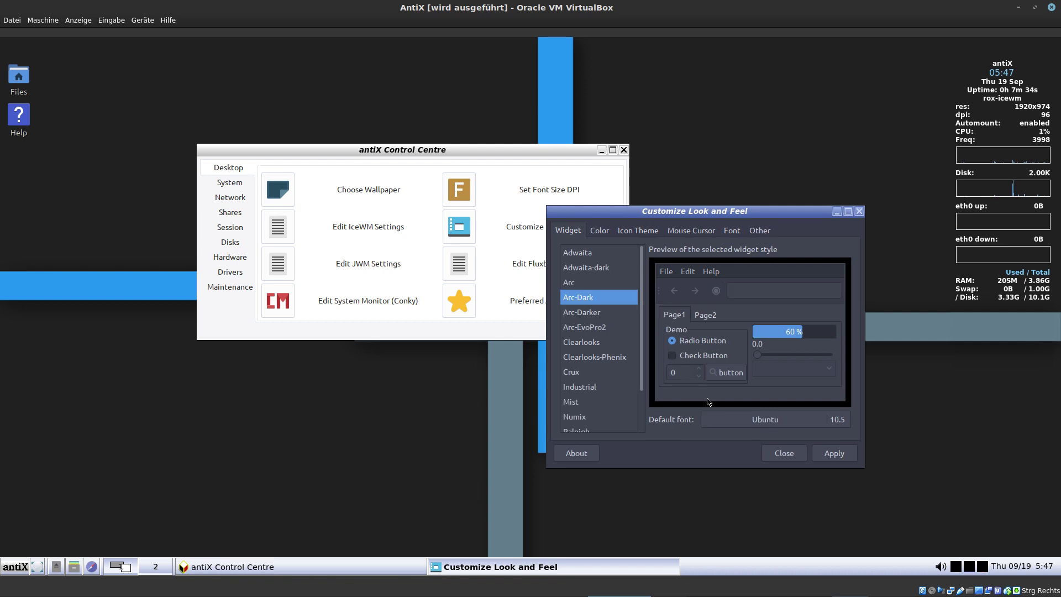
Step: Apply the Arc-Dark widget theme and view the Color tab's colour scheme settings
{"action": "left_click", "coordinate": [843, 454]}
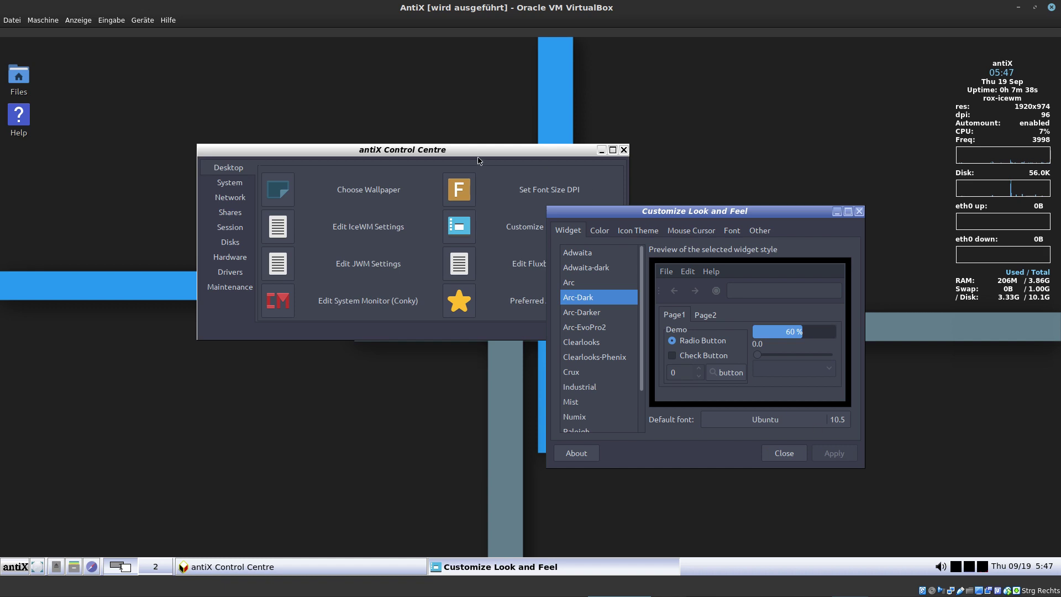
{"action": "left_click_drag", "start_coordinate": [416, 152], "coordinate": [323, 240]}
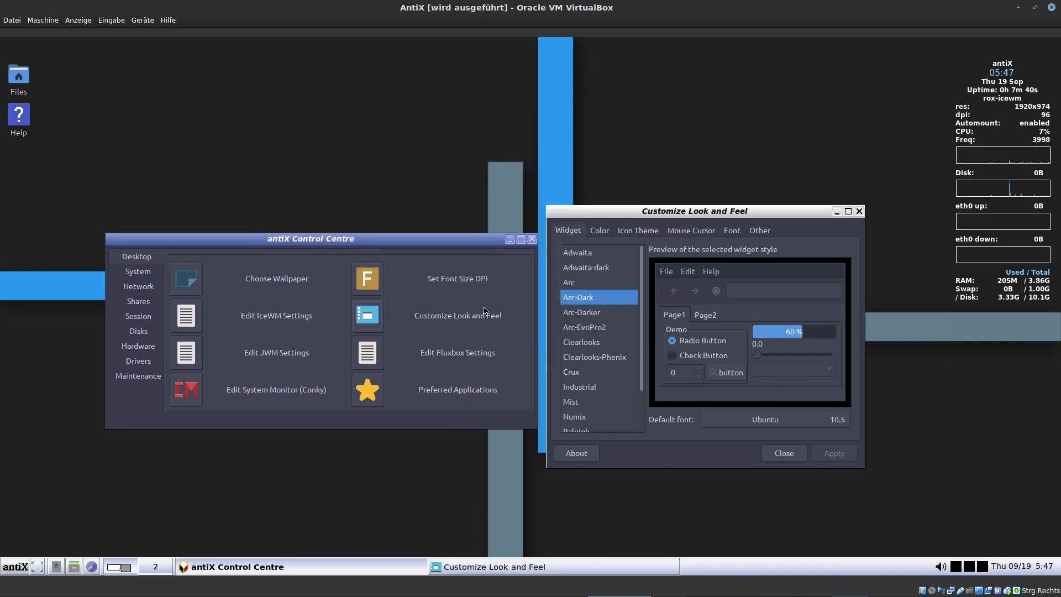
{"action": "left_click", "coordinate": [16, 565]}
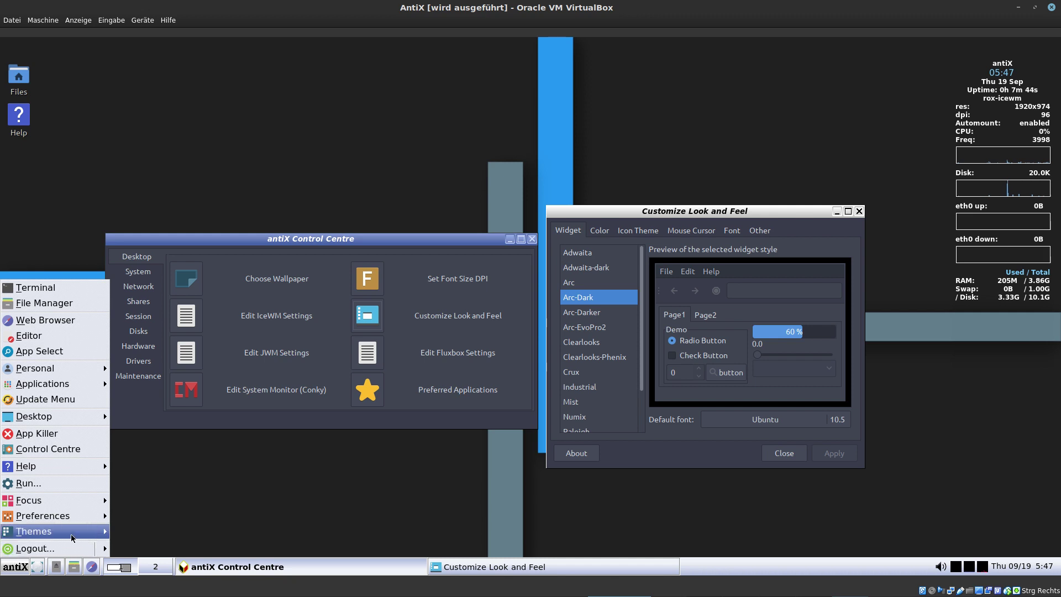
{"action": "mouse_move", "coordinate": [55, 535]}
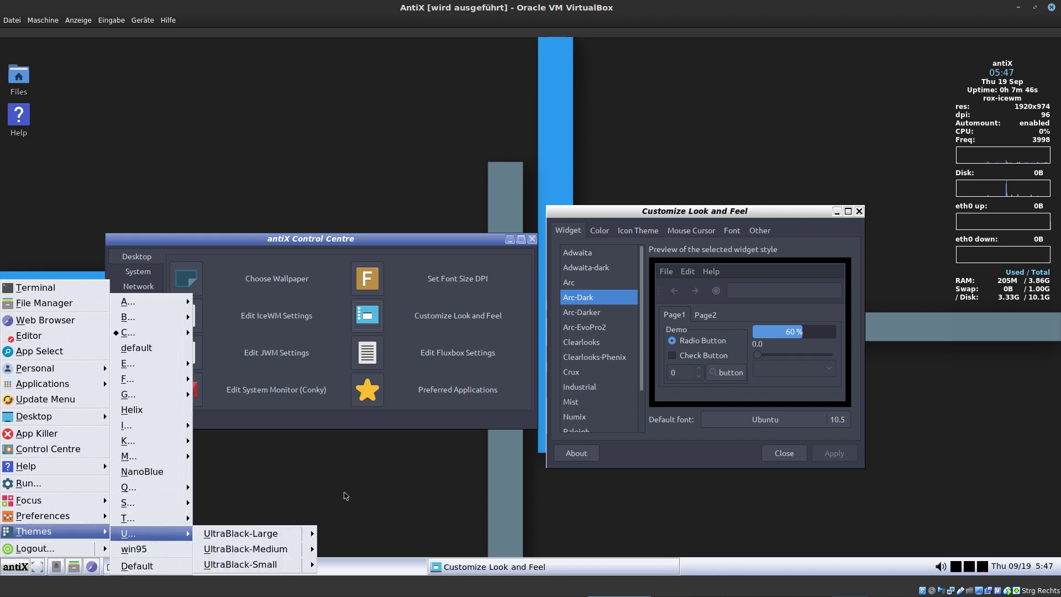
{"action": "left_click", "coordinate": [649, 450]}
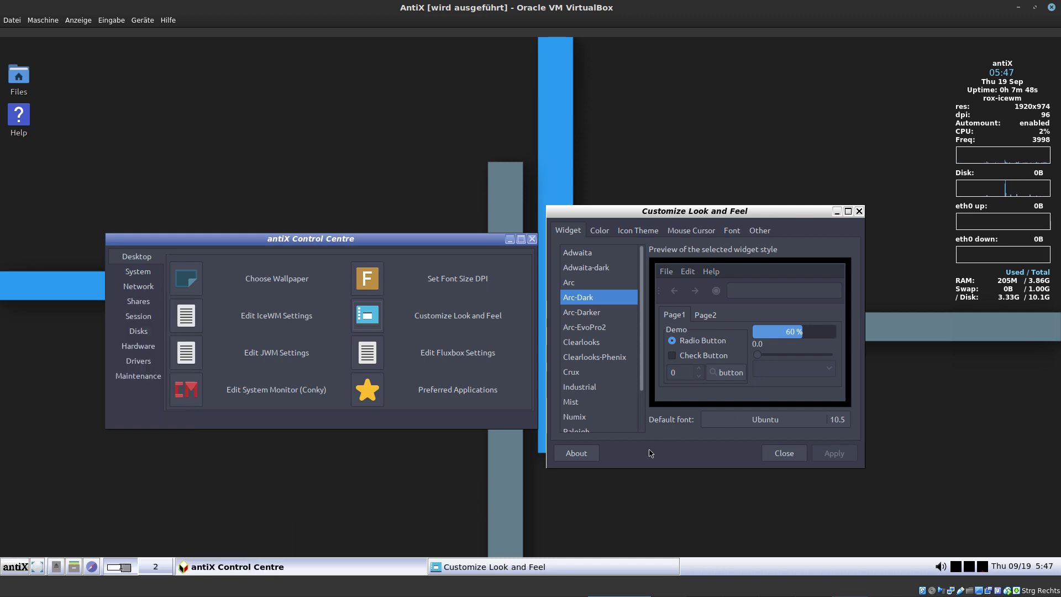
{"action": "left_click", "coordinate": [602, 231]}
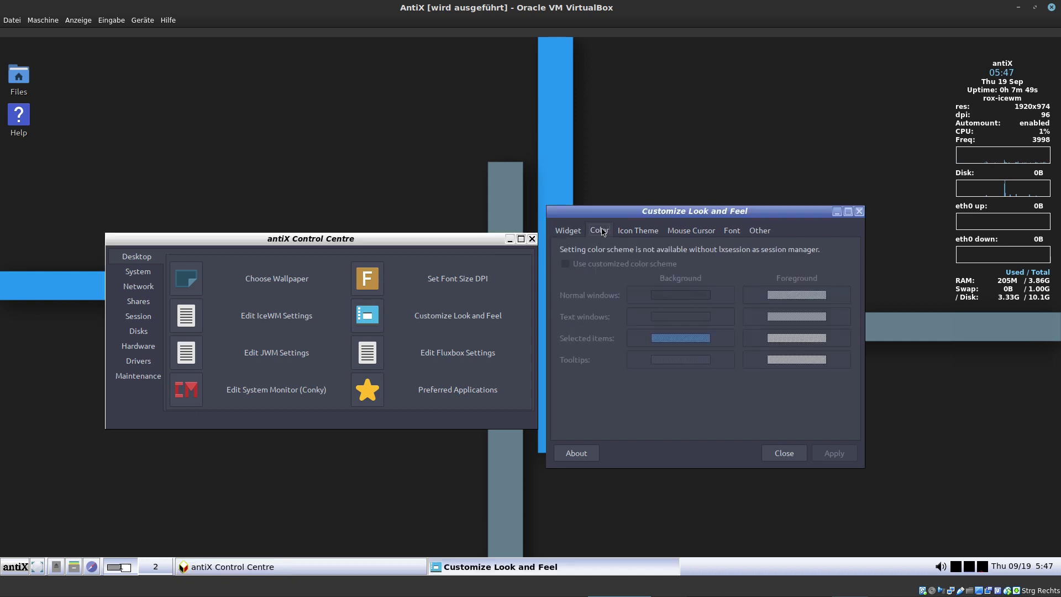
Step: Preview the numix square antix, ROX, GNOME, Adwaita and papirus-antix icon themes
{"action": "left_click", "coordinate": [639, 231]}
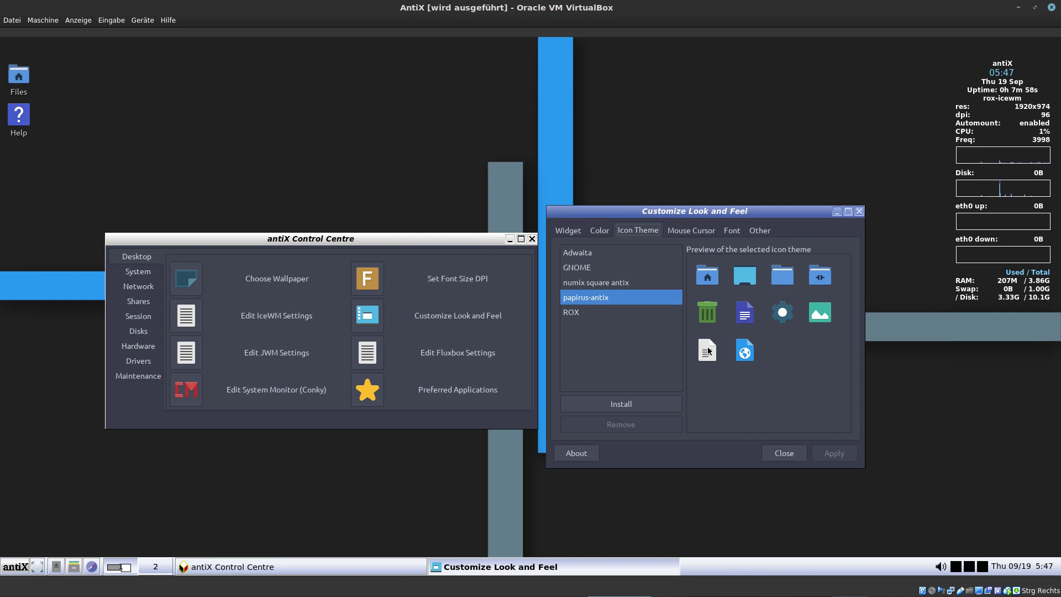
{"action": "left_click", "coordinate": [614, 285]}
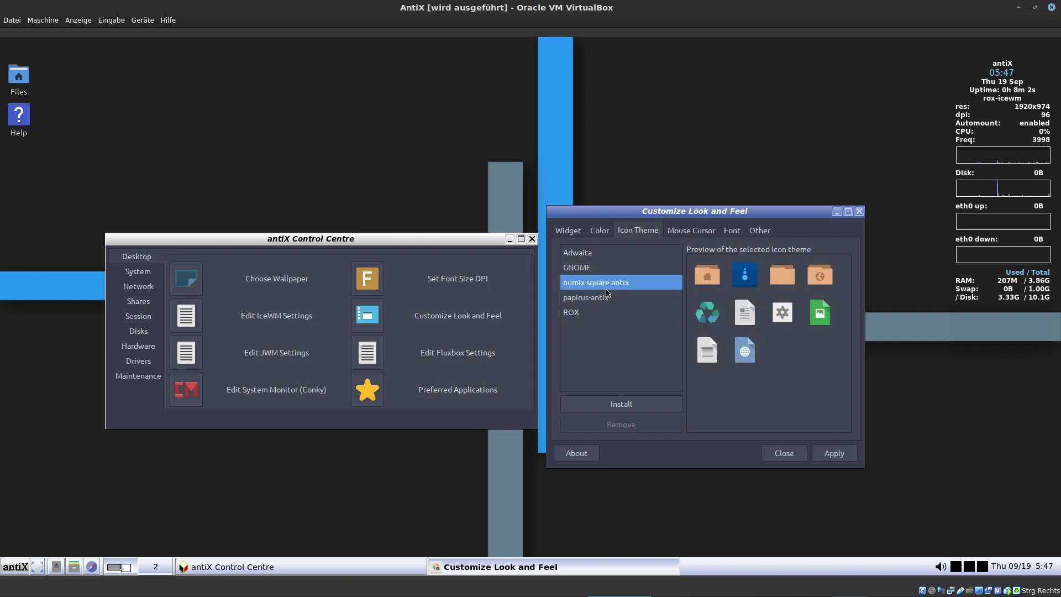
{"action": "left_click", "coordinate": [569, 318]}
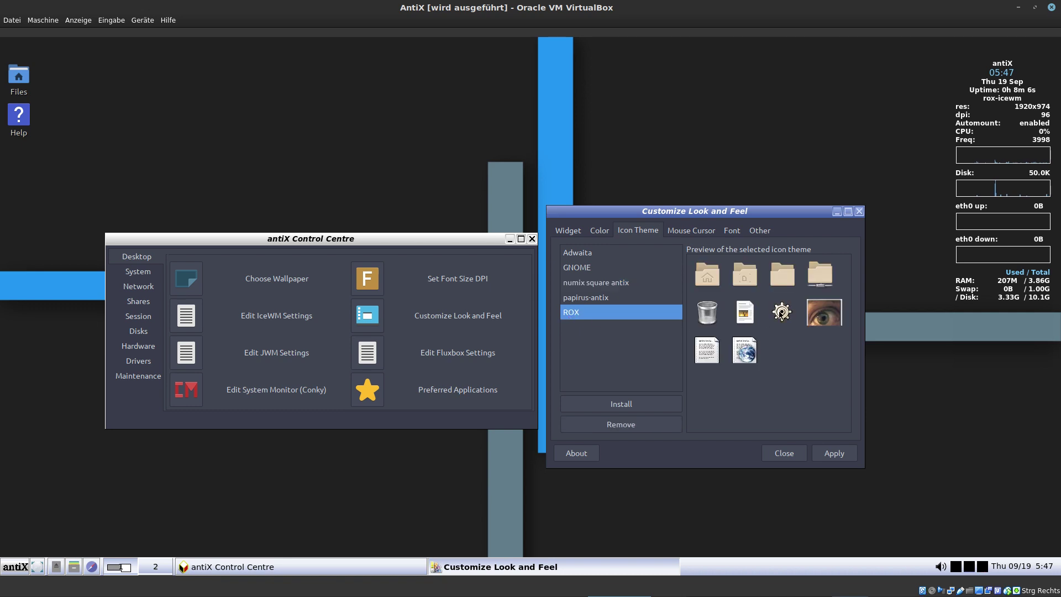
{"action": "left_click", "coordinate": [581, 269]}
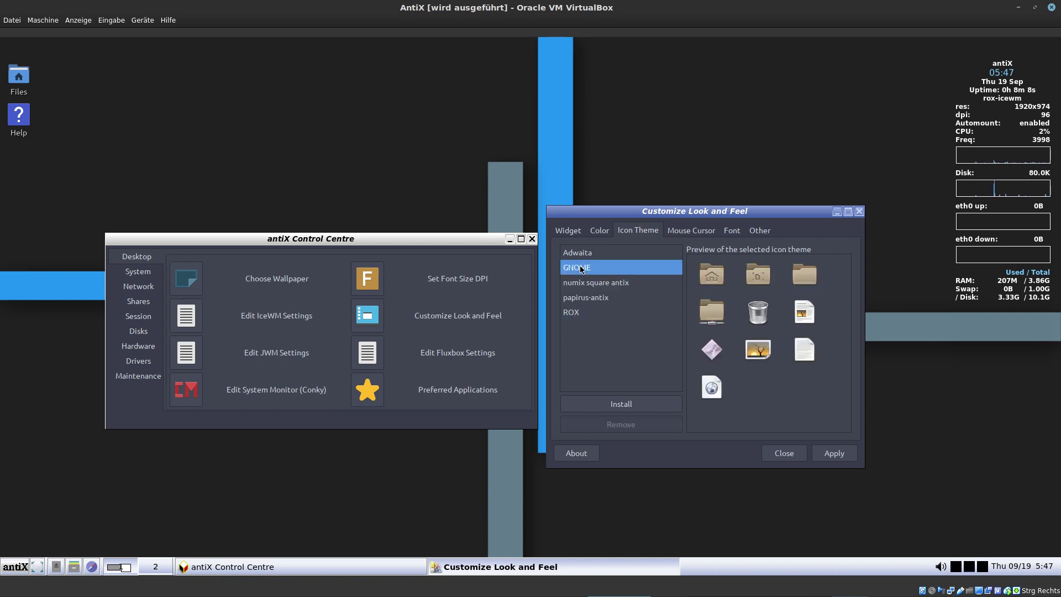
{"action": "left_click", "coordinate": [578, 258]}
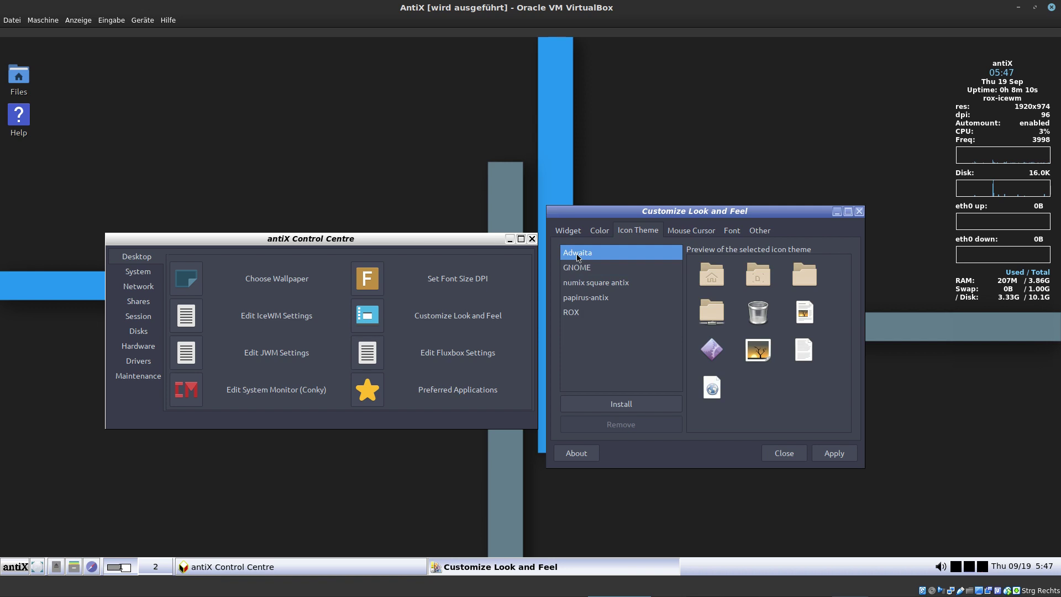
{"action": "left_click", "coordinate": [590, 301]}
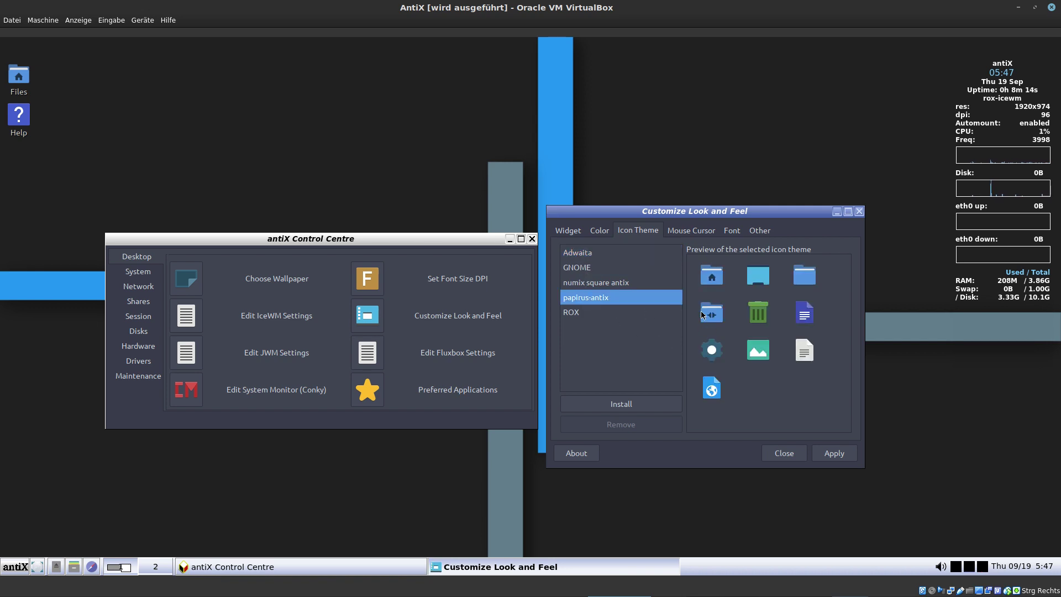
Step: Review the Mouse Cursor, Font and Other tabs, return to Widget, and close LXAppearance
{"action": "left_click", "coordinate": [691, 231]}
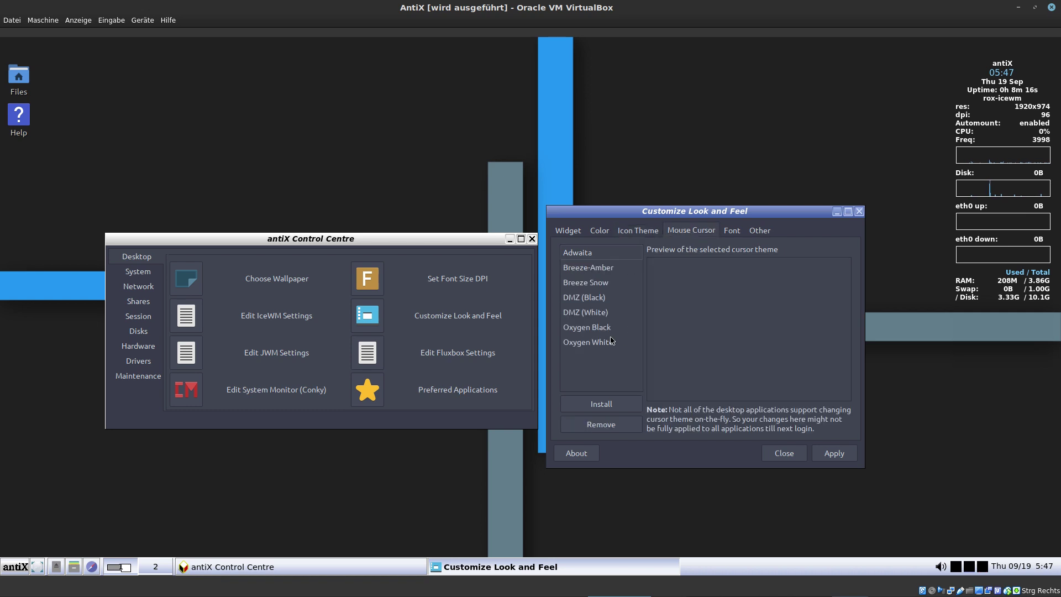
{"action": "left_click", "coordinate": [733, 231]}
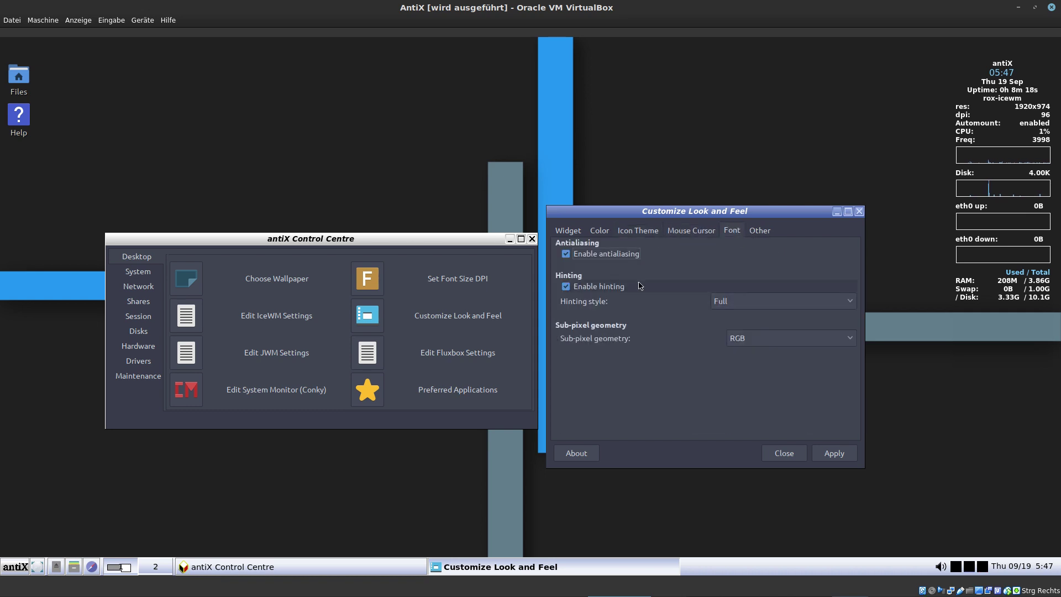
{"action": "left_click", "coordinate": [759, 231]}
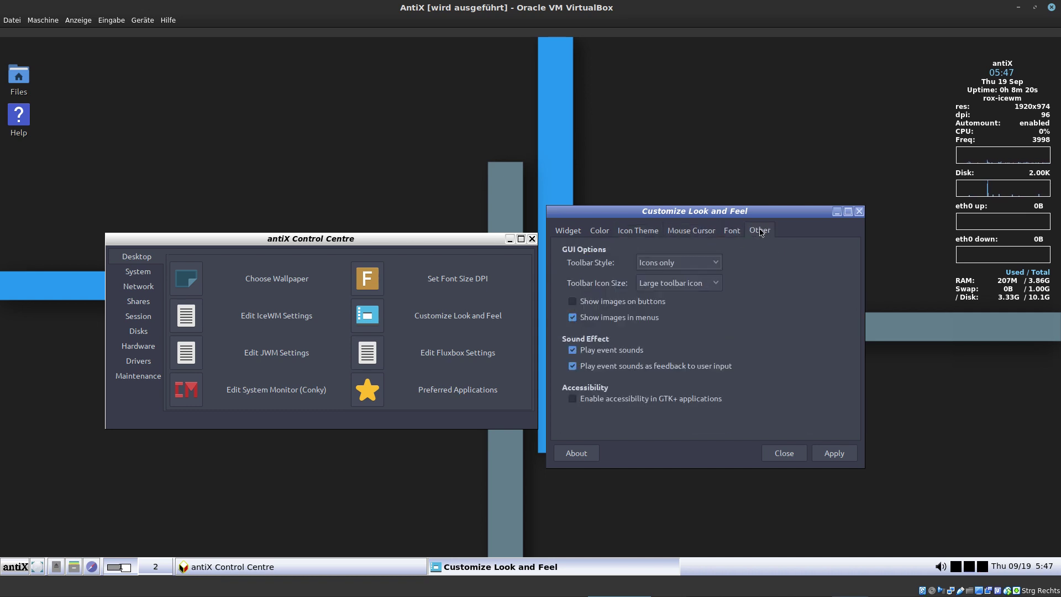
{"action": "left_click", "coordinate": [570, 234]}
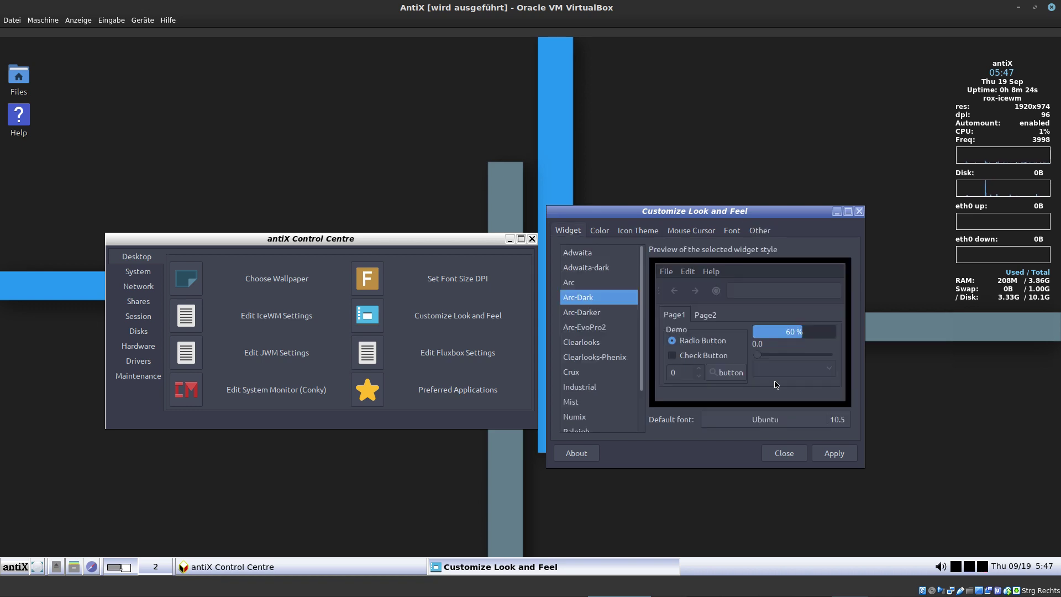
{"action": "left_click", "coordinate": [784, 453]}
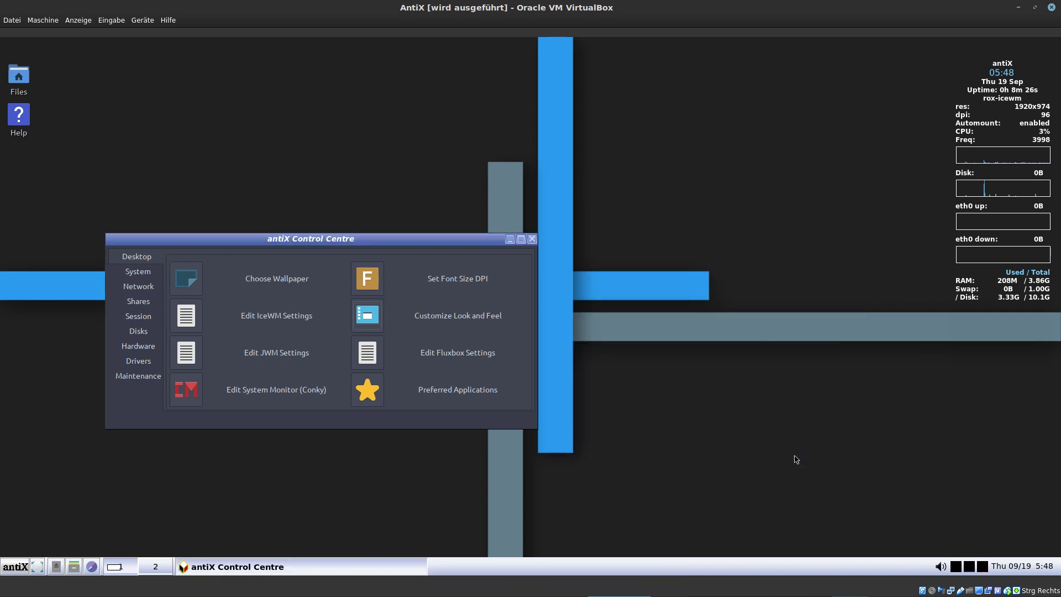
Step: Launch Synaptic Package Manager from System tools with the administrator password, inspect it, then close it
{"action": "left_click_drag", "start_coordinate": [385, 247], "coordinate": [738, 274]}
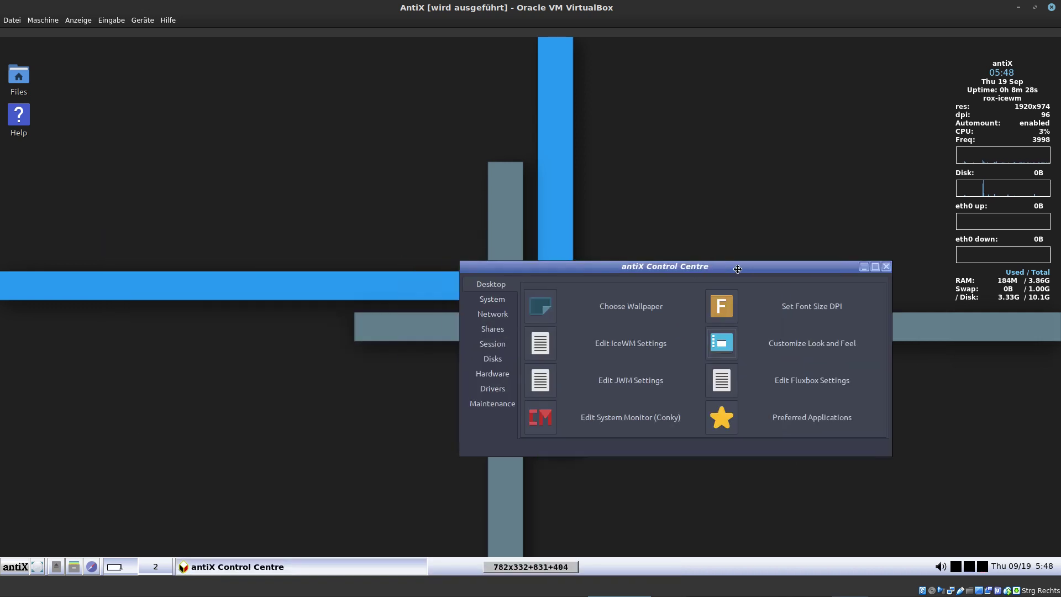
{"action": "left_click", "coordinate": [492, 303]}
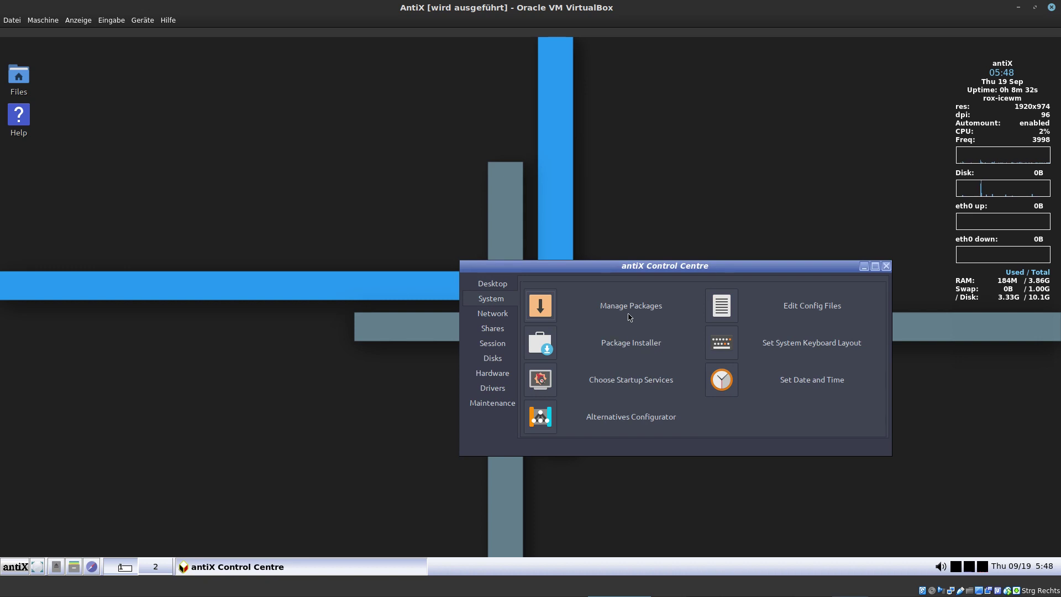
{"action": "left_click", "coordinate": [545, 313]}
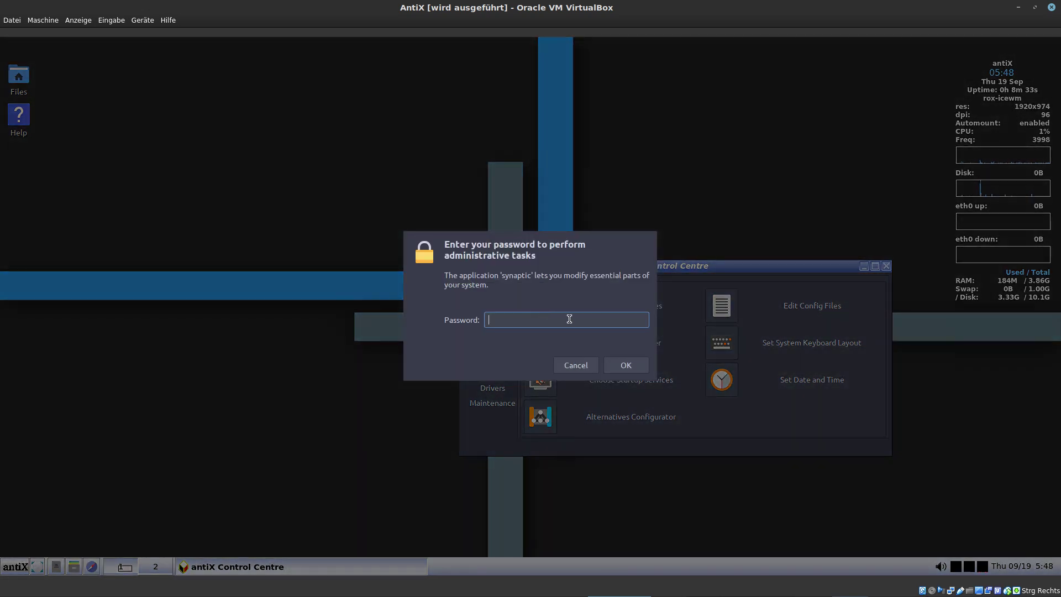
{"action": "type", "text": "d"}
{"action": "key", "text": "Return"}
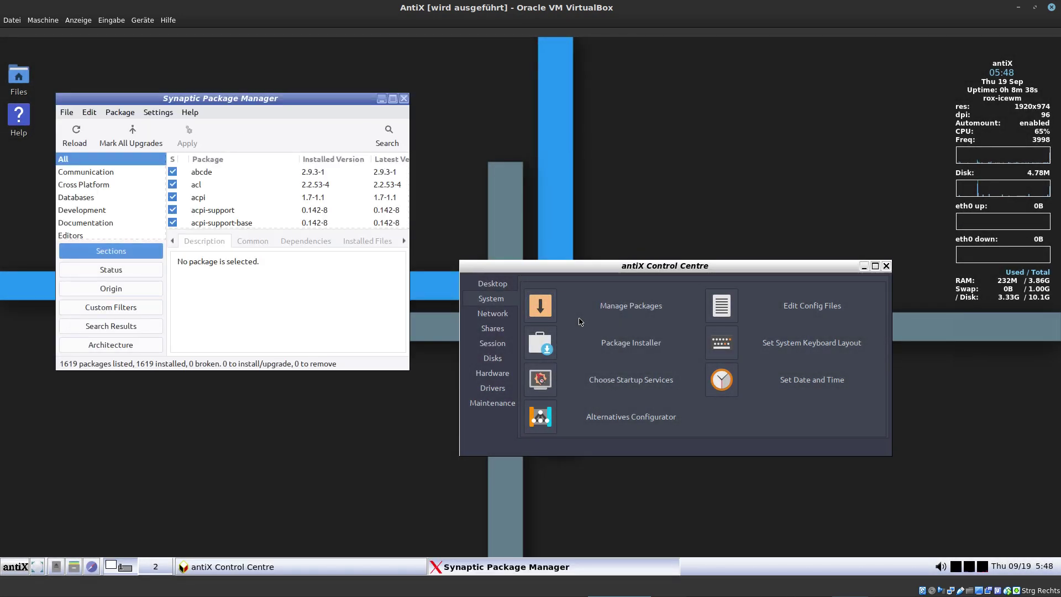
{"action": "left_click_drag", "start_coordinate": [246, 98], "coordinate": [313, 185]}
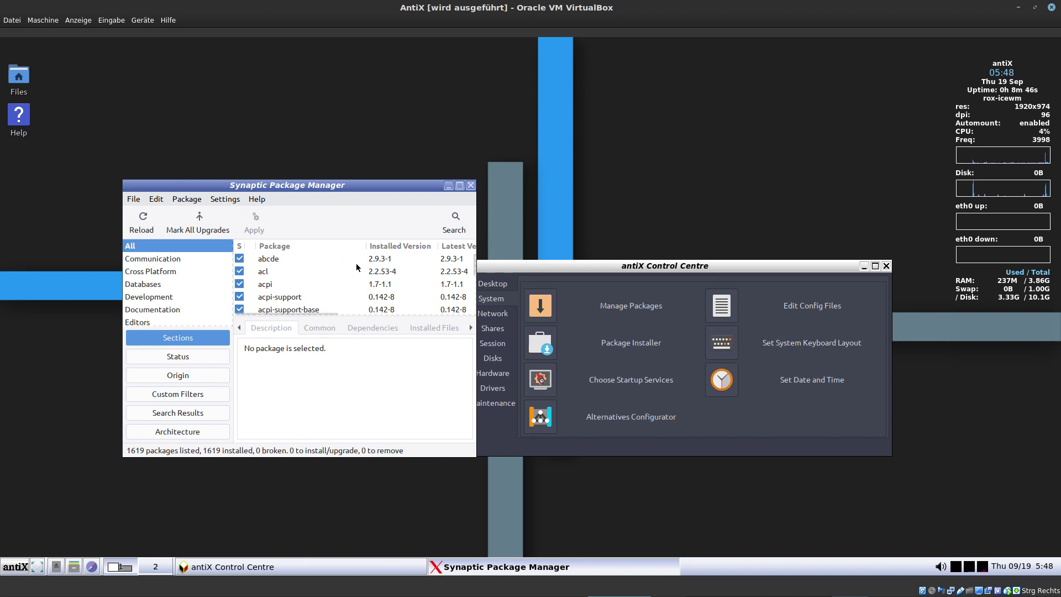
{"action": "left_click", "coordinate": [470, 185]}
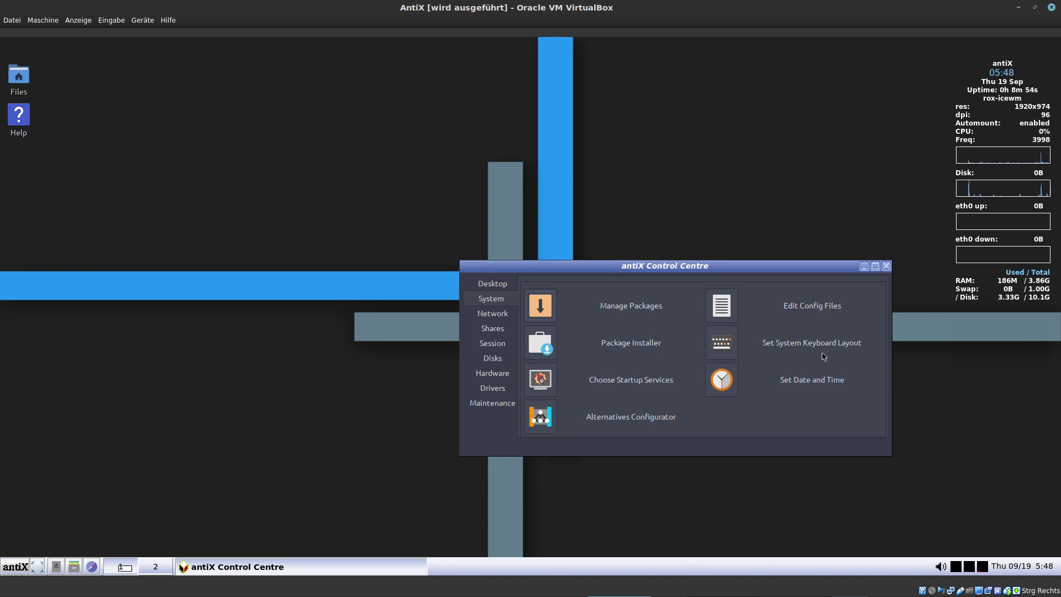
Step: Launch the Package Installer from System tools and expand its Audio, Kernel, Non-Free and Themes lists
{"action": "left_click", "coordinate": [539, 344]}
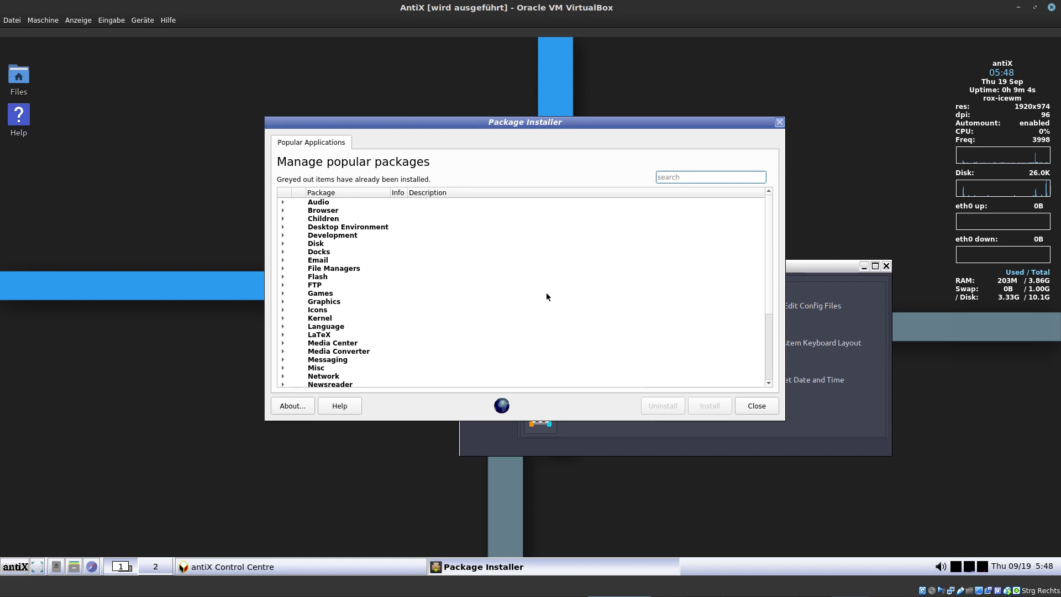
{"action": "left_click", "coordinate": [282, 202]}
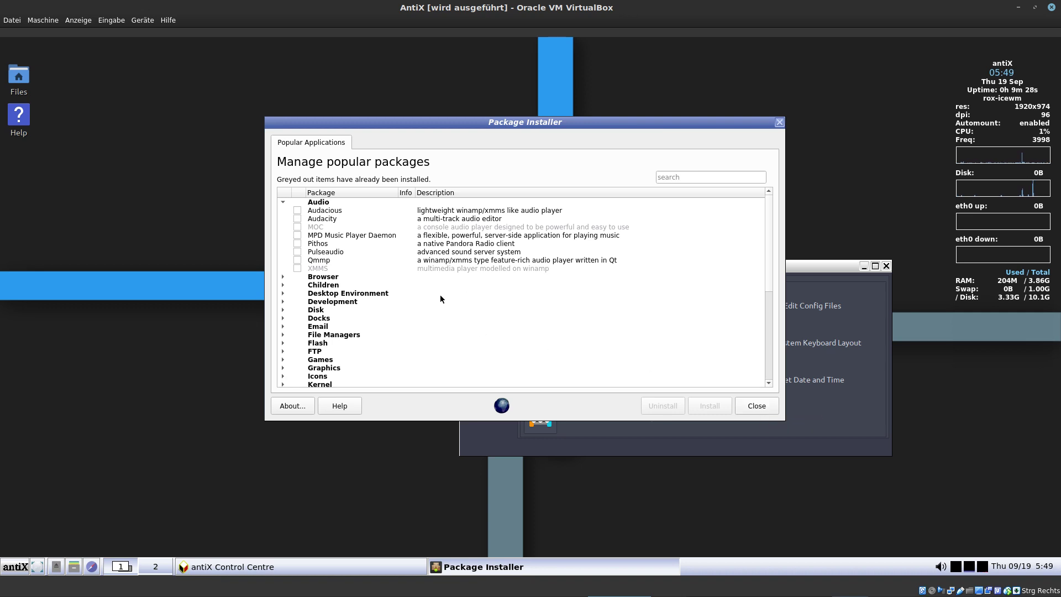
{"action": "scroll", "coordinate": [359, 301], "scroll_direction": "down", "scroll_amount": 3}
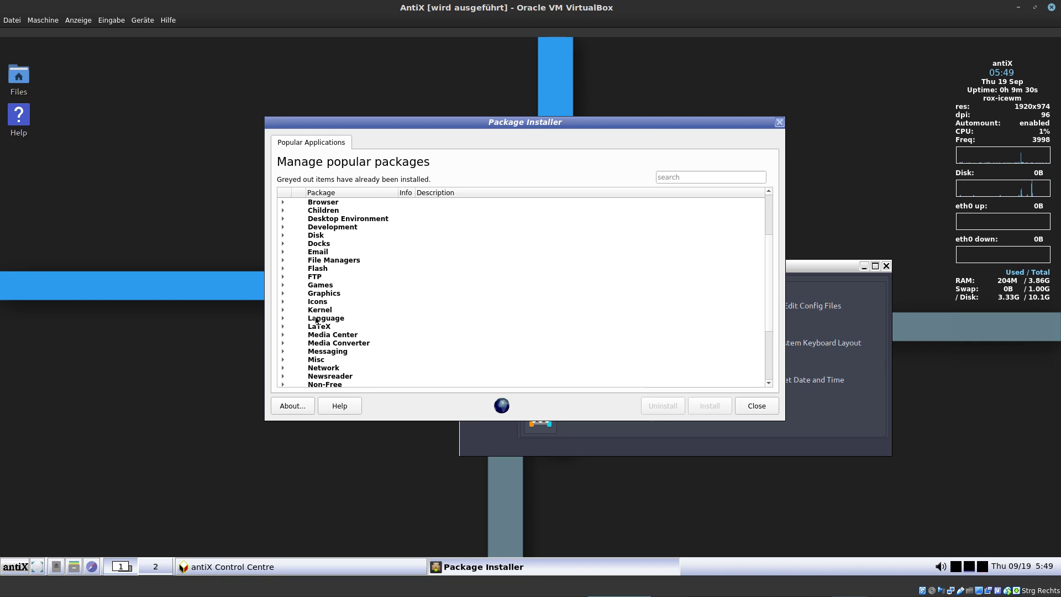
{"action": "left_click", "coordinate": [282, 310]}
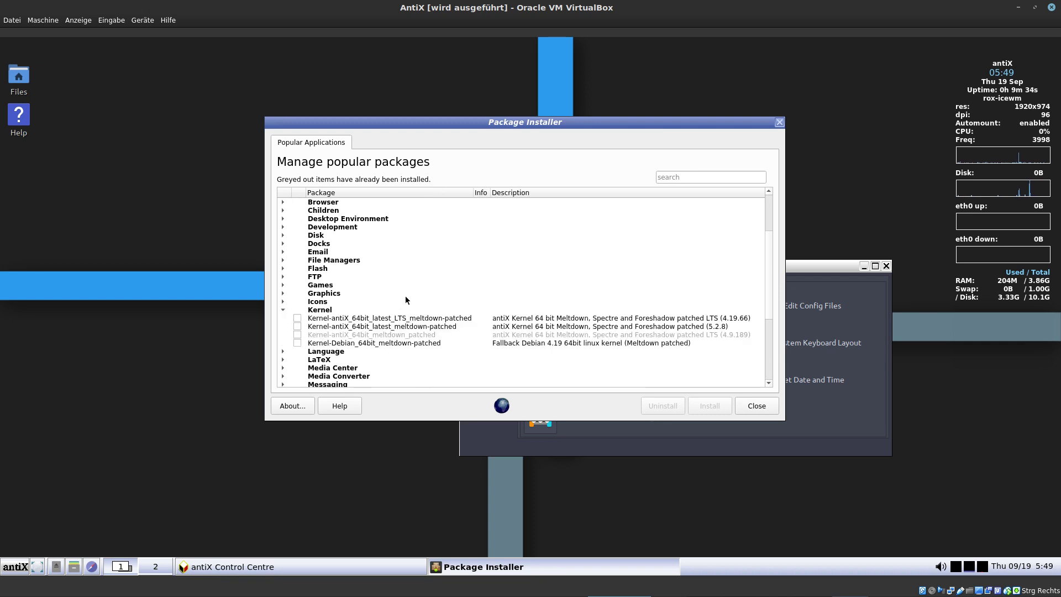
{"action": "scroll", "coordinate": [373, 280], "scroll_direction": "down", "scroll_amount": 4}
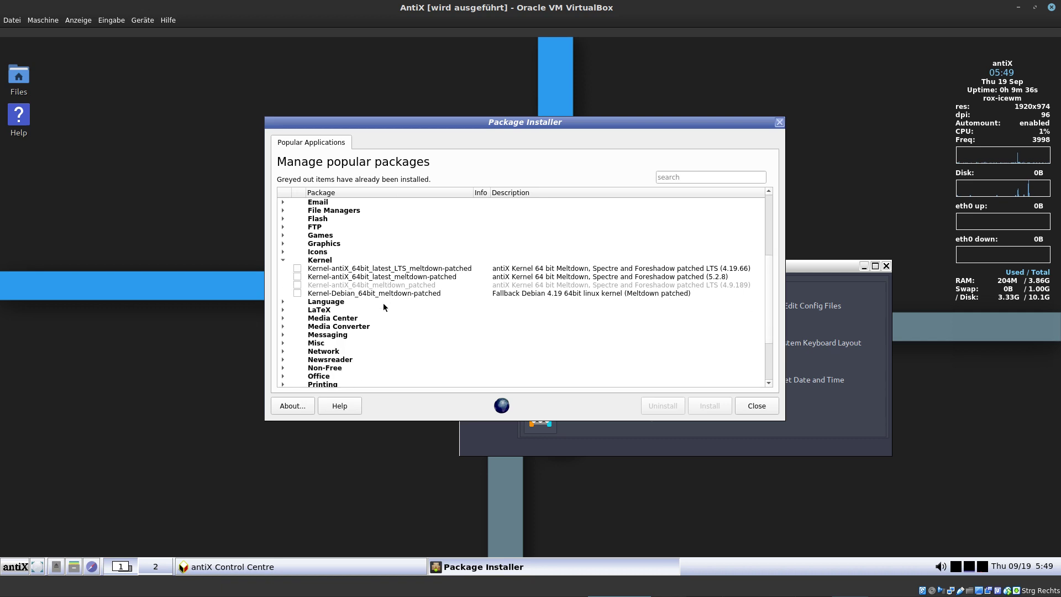
{"action": "scroll", "coordinate": [359, 307], "scroll_direction": "down", "scroll_amount": 1}
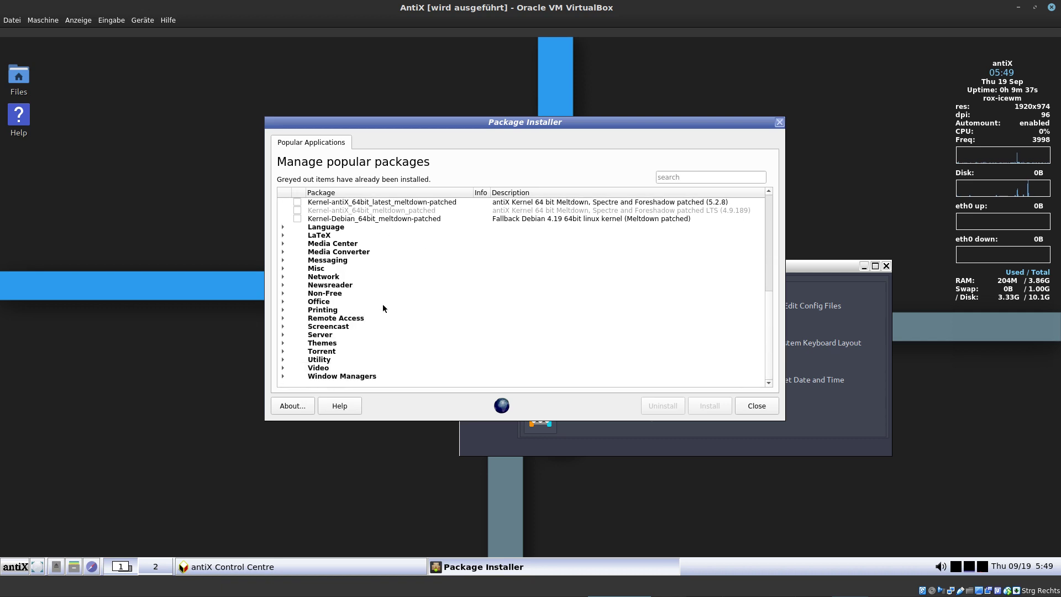
{"action": "left_click", "coordinate": [283, 294]}
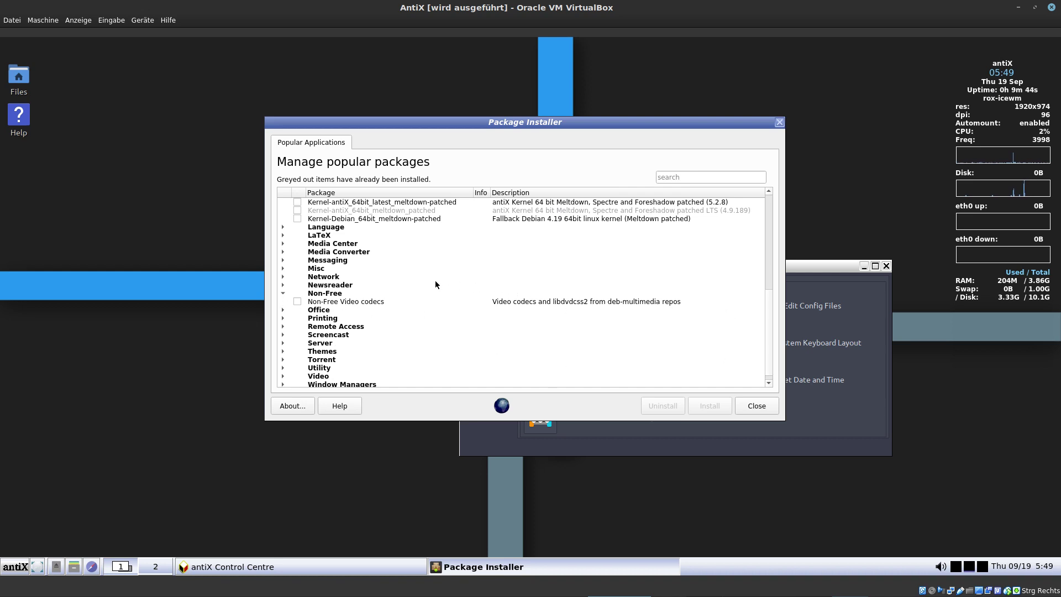
{"action": "scroll", "coordinate": [435, 283], "scroll_direction": "down", "scroll_amount": 1}
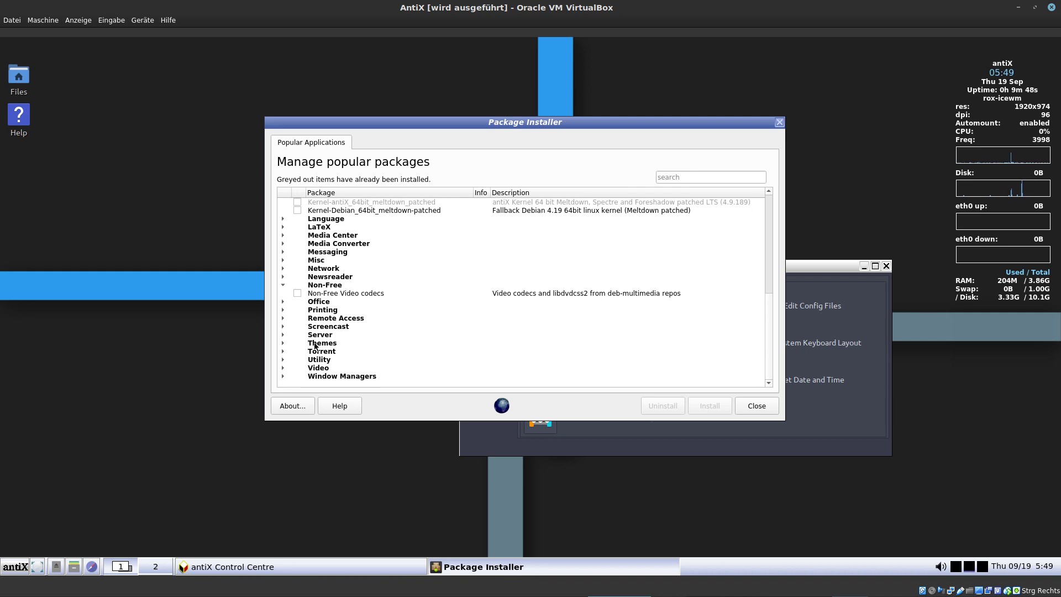
{"action": "left_click", "coordinate": [283, 343]}
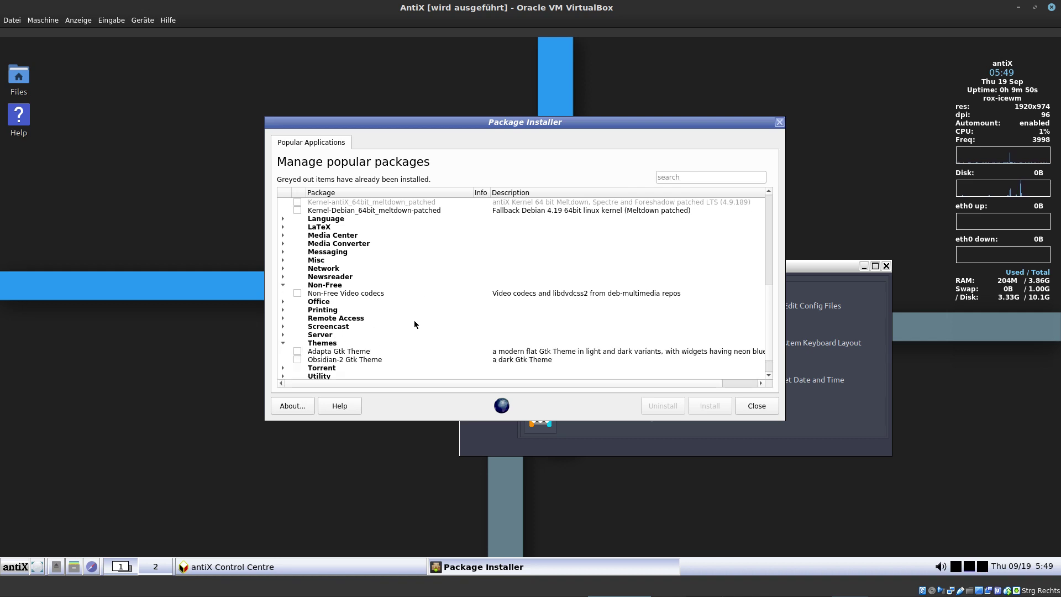
{"action": "scroll", "coordinate": [413, 312], "scroll_direction": "up", "scroll_amount": 5}
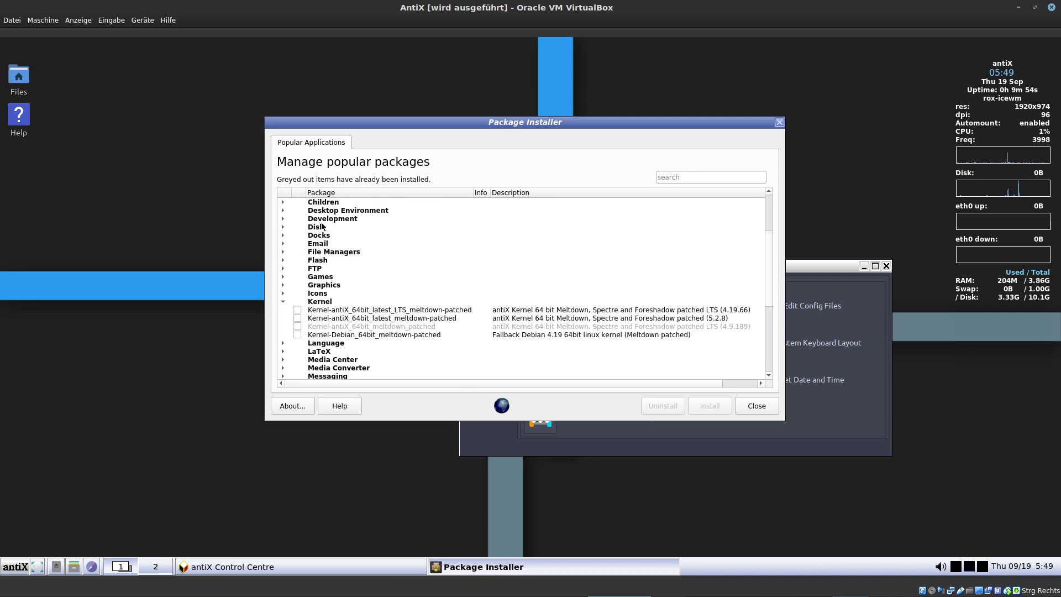
Step: Expand the Desktop Environment category, scroll back to the top, and close the Package Installer
{"action": "left_click", "coordinate": [283, 210]}
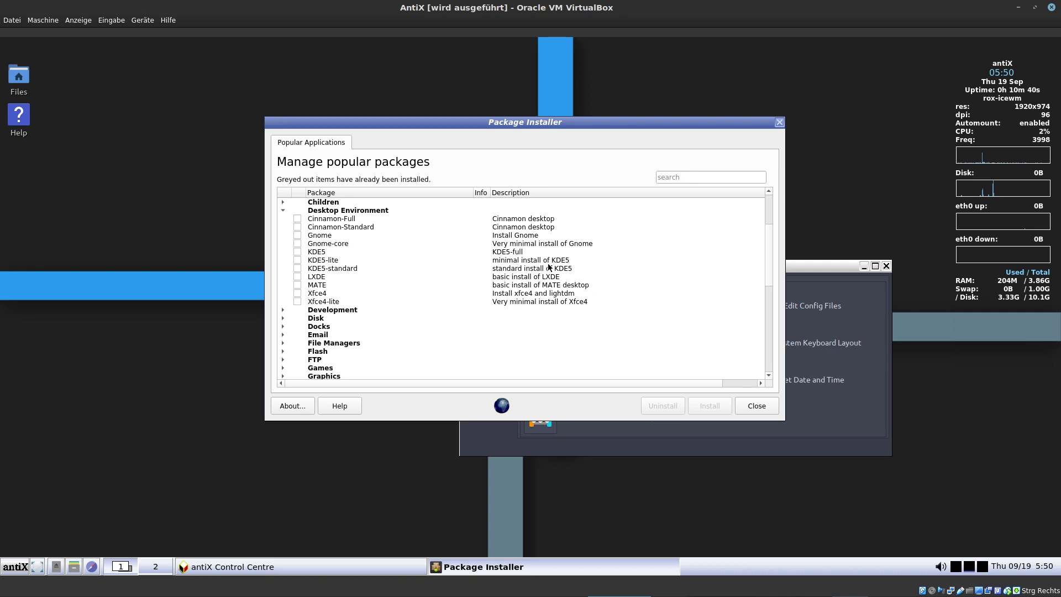
{"action": "scroll", "coordinate": [591, 288], "scroll_direction": "up", "scroll_amount": 3}
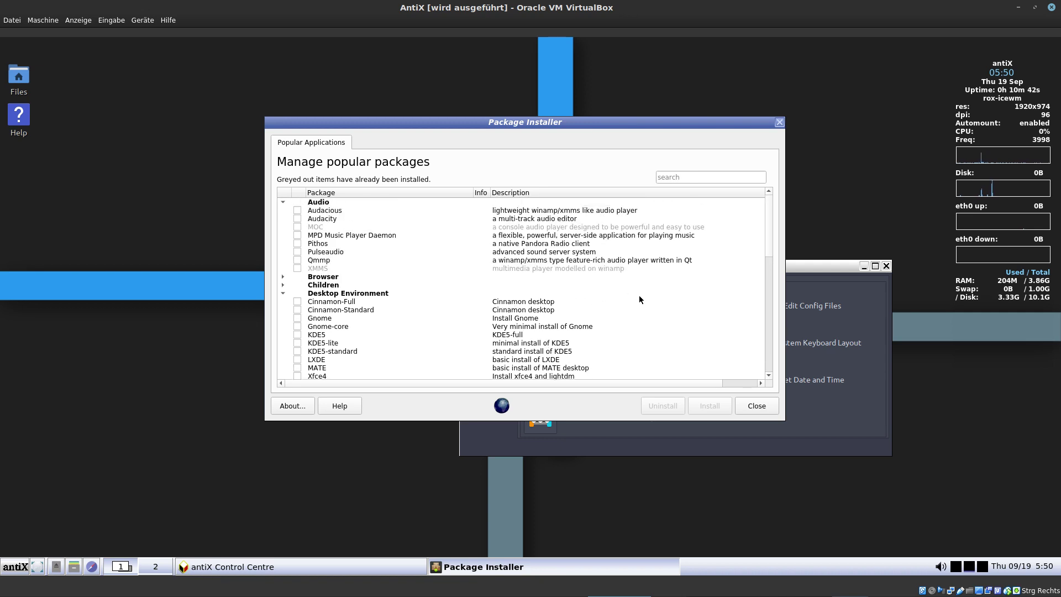
{"action": "left_click", "coordinate": [757, 406]}
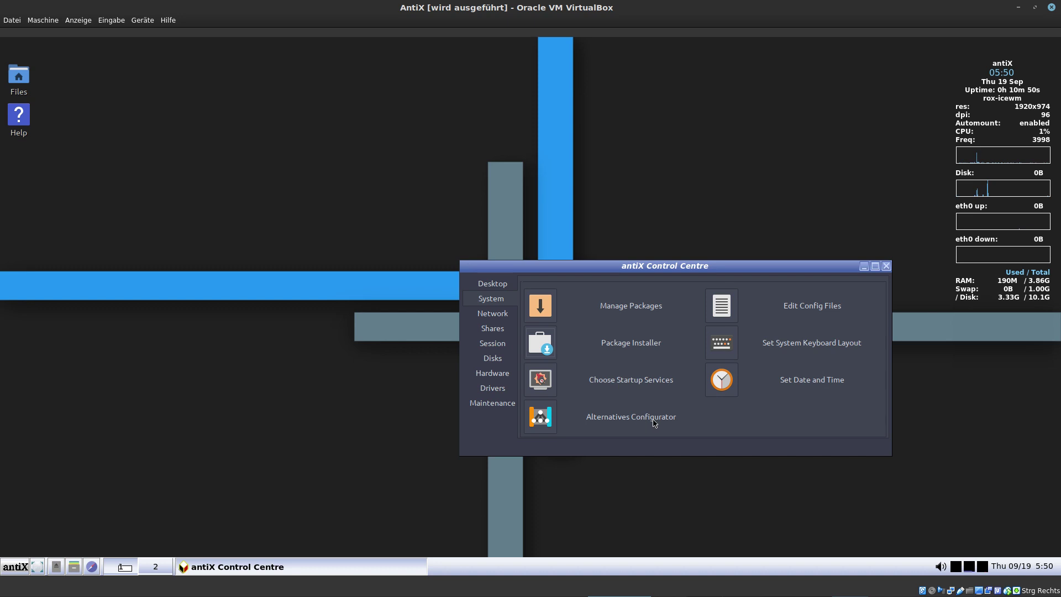
Step: Open and close the alternatives configurator, then view the Session and Hardware tools
{"action": "left_click", "coordinate": [540, 421]}
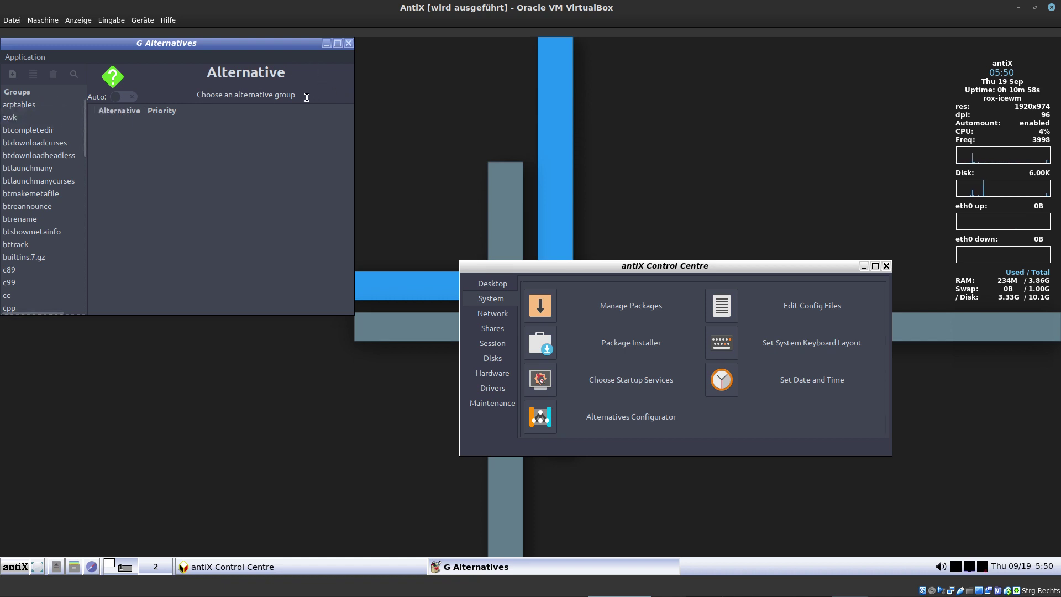
{"action": "left_click", "coordinate": [348, 44]}
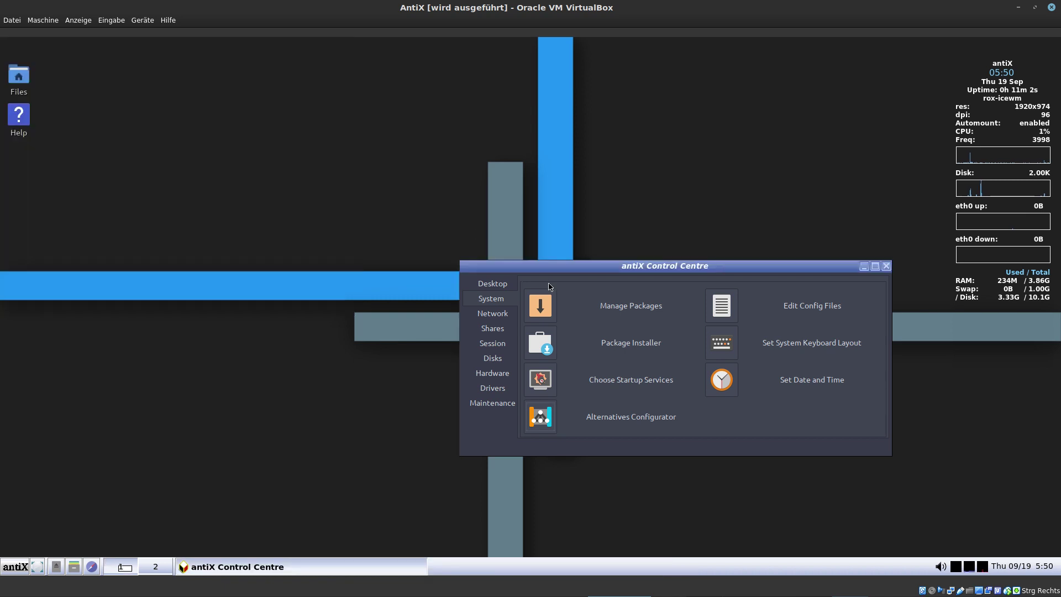
{"action": "left_click", "coordinate": [496, 342]}
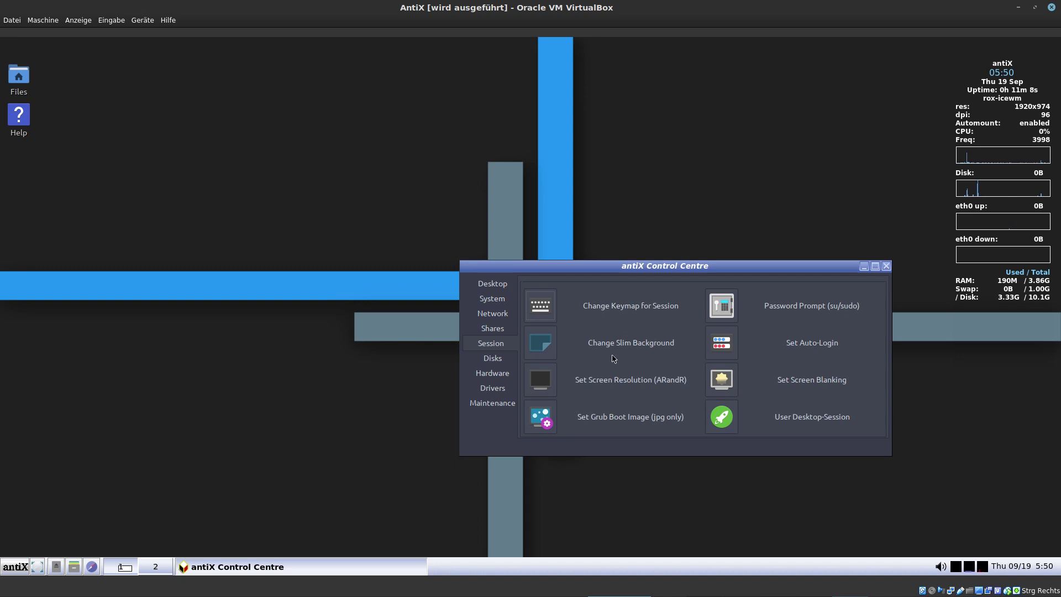
{"action": "left_click", "coordinate": [495, 374]}
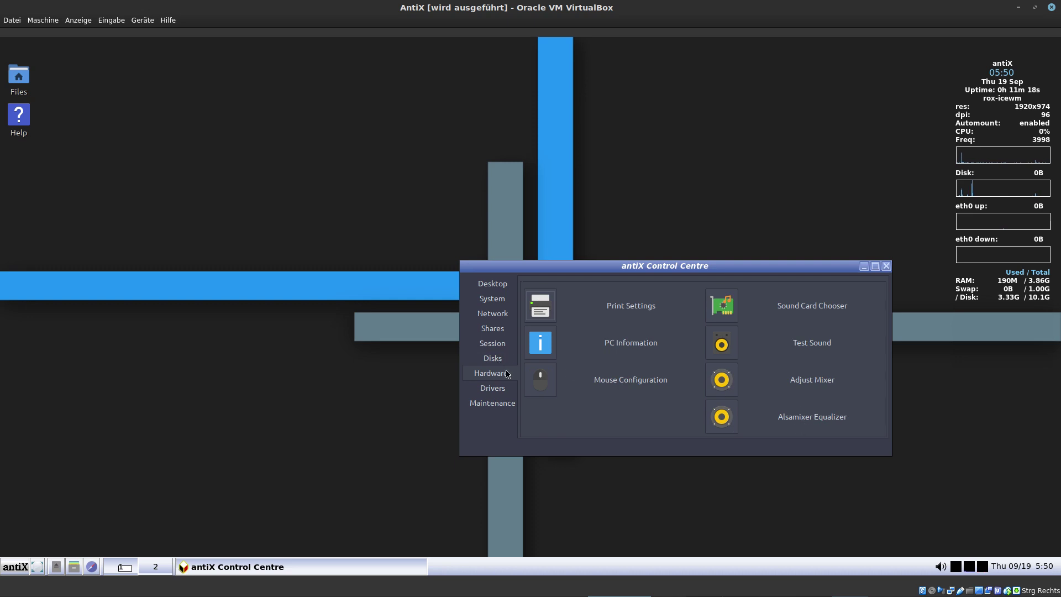
Step: View the Drivers and Maintenance tools, close the Control Centre, and open the main menu
{"action": "left_click", "coordinate": [493, 390]}
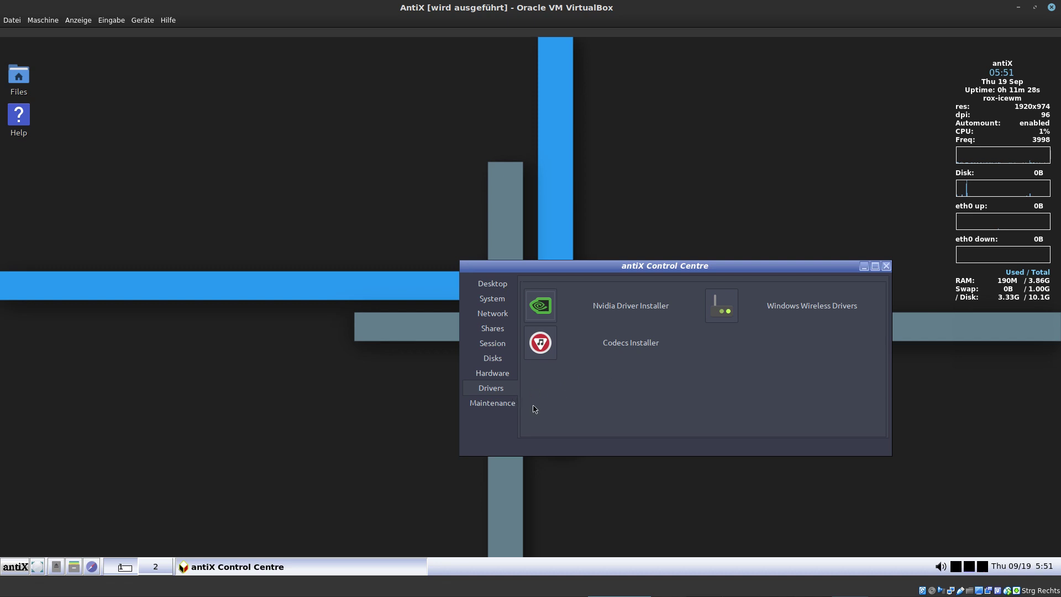
{"action": "left_click", "coordinate": [504, 406]}
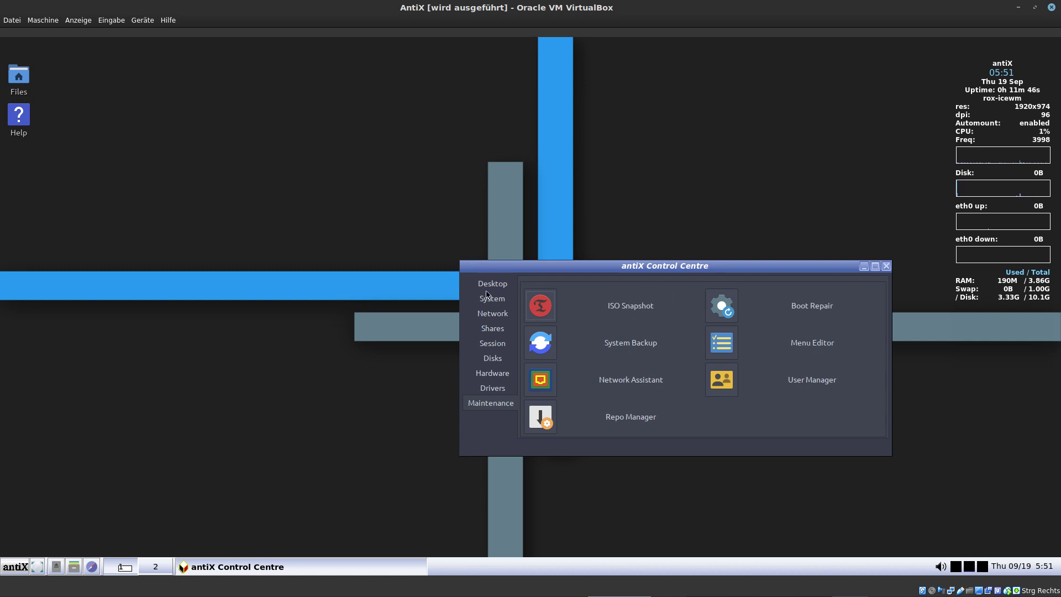
{"action": "left_click", "coordinate": [885, 268]}
{"action": "left_click", "coordinate": [13, 566]}
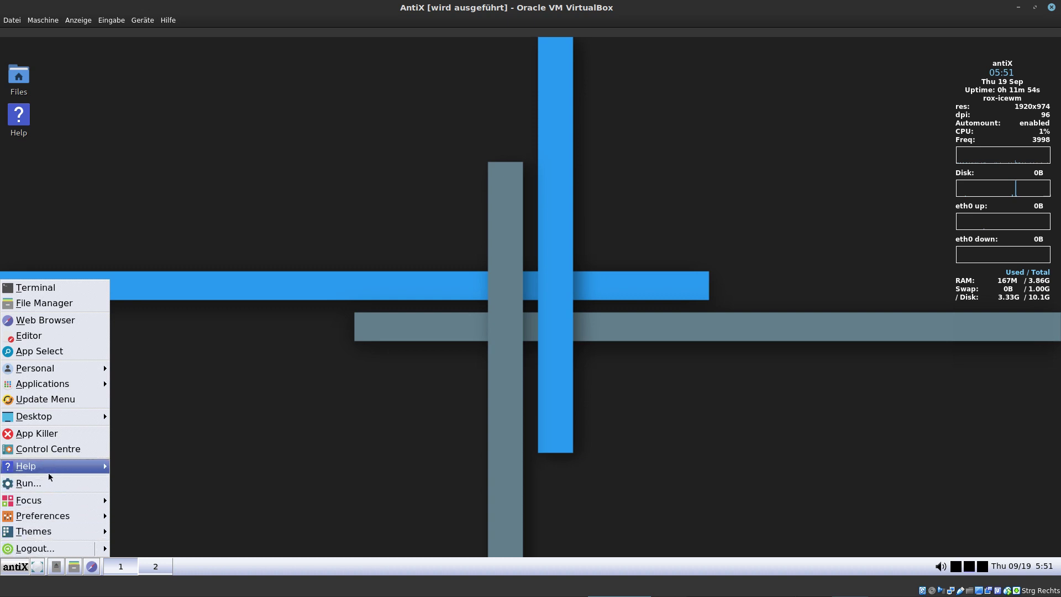
Step: Switch the session to Fluxbox via Desktop > Other Desktops
{"action": "mouse_move", "coordinate": [56, 421]}
{"action": "mouse_move", "coordinate": [185, 425]}
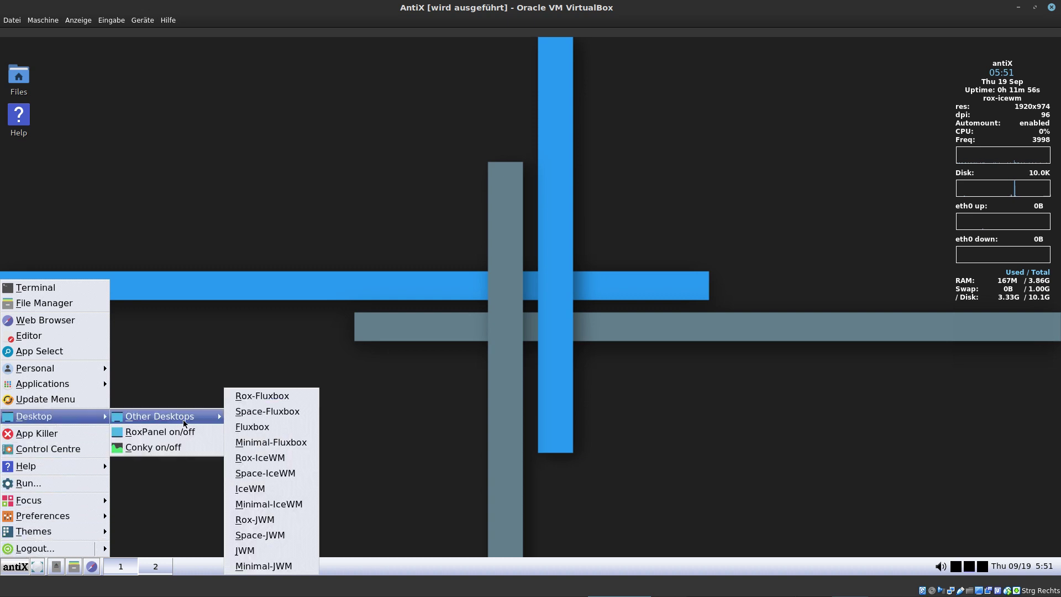
{"action": "left_click", "coordinate": [257, 429]}
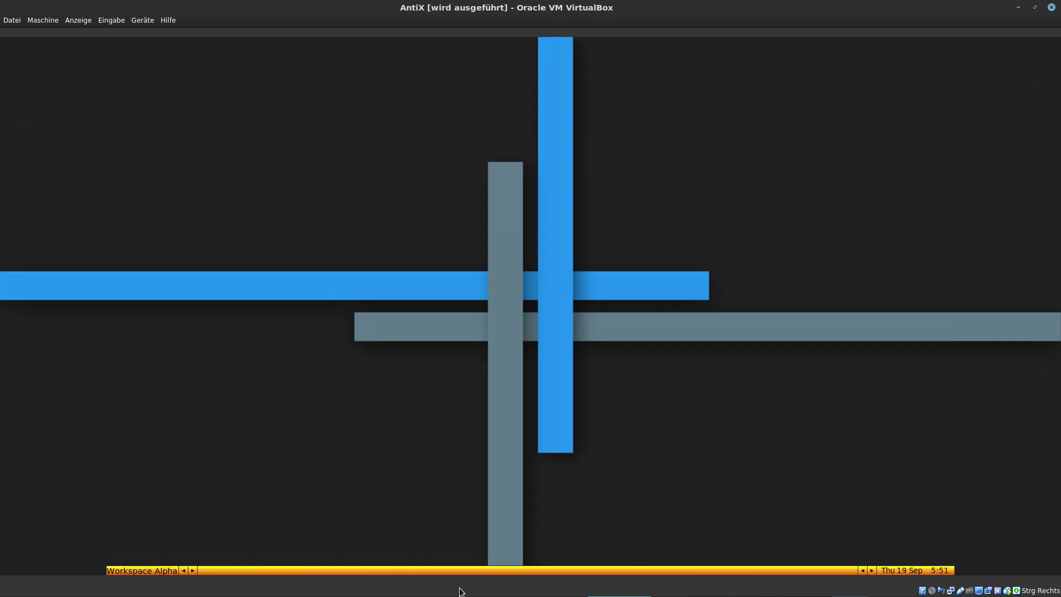
Step: Explore the Fluxbox toolbar and desktop right-click menus, then dismiss the menu
{"action": "right_click", "coordinate": [149, 571]}
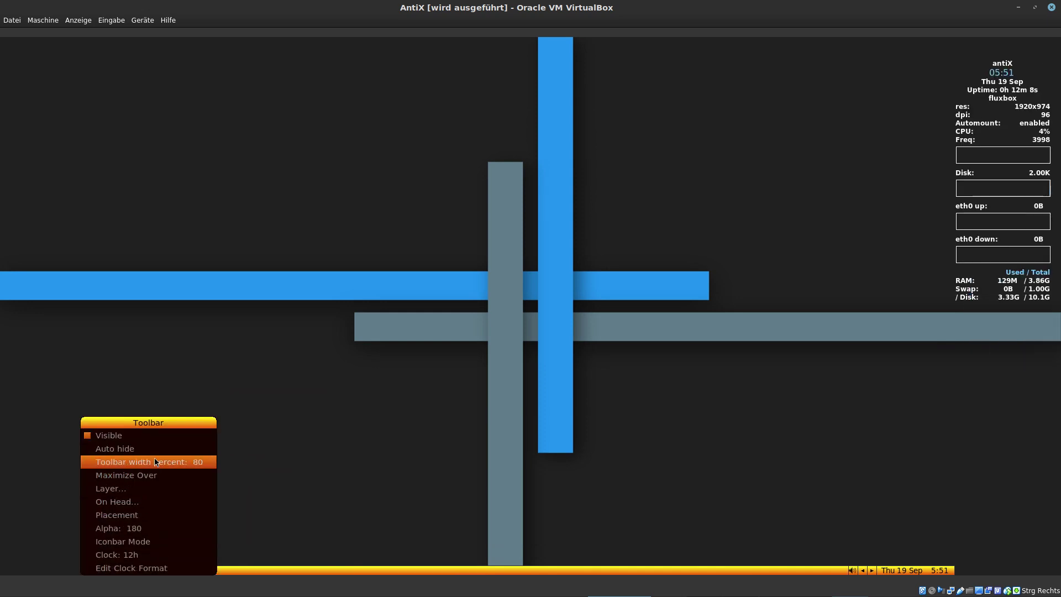
{"action": "right_click", "coordinate": [308, 476]}
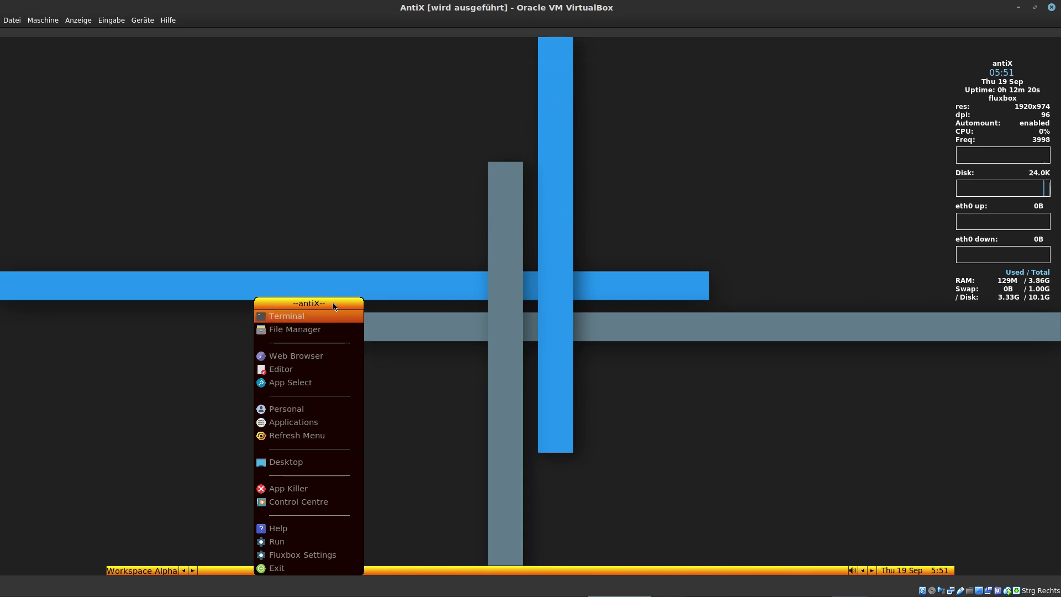
{"action": "mouse_move", "coordinate": [328, 461]}
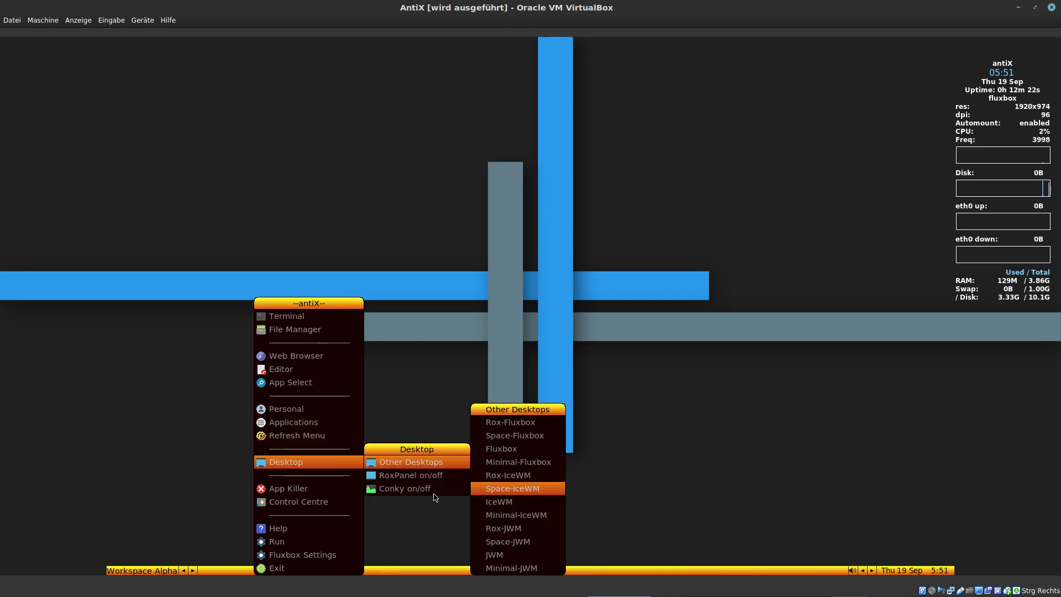
{"action": "left_click", "coordinate": [164, 436]}
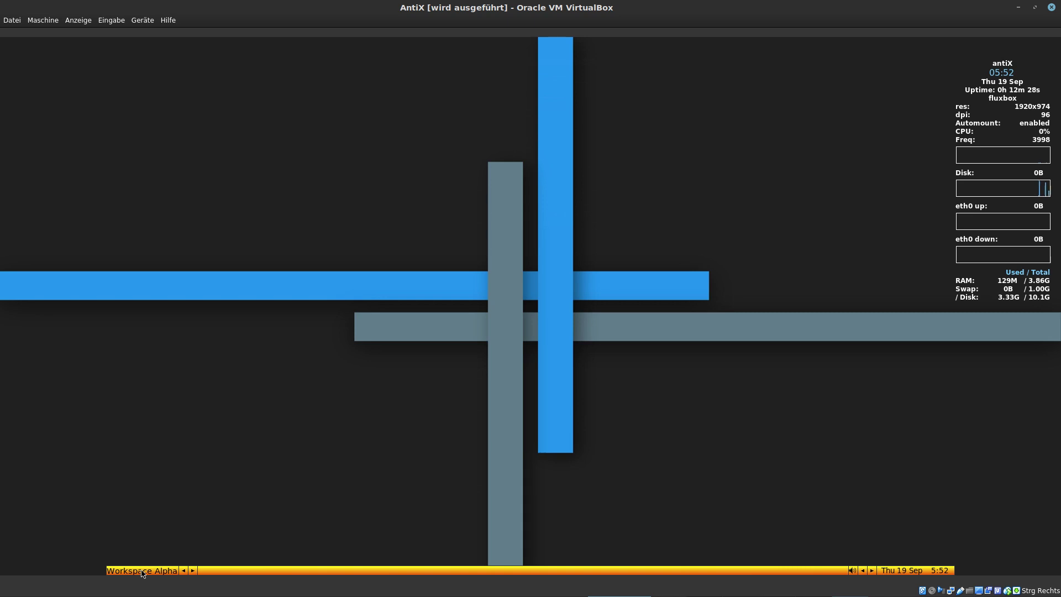
Step: Switch the session to IceWM through the desktop menu's Desktop > Other Desktops
{"action": "right_click", "coordinate": [142, 574]}
{"action": "left_click", "coordinate": [320, 478]}
{"action": "right_click", "coordinate": [309, 433]}
{"action": "mouse_move", "coordinate": [315, 469]}
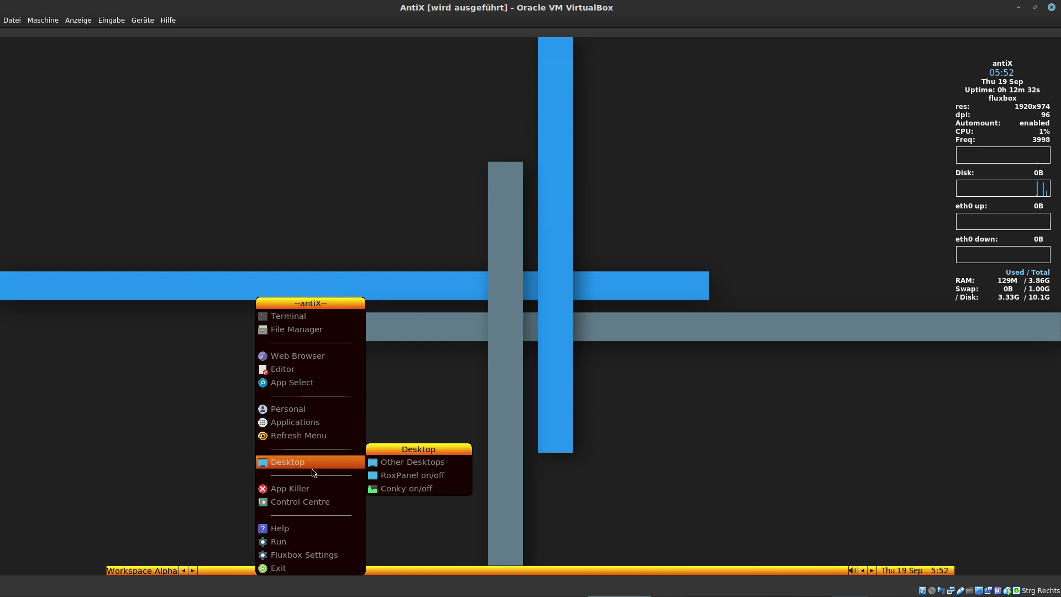
{"action": "mouse_move", "coordinate": [414, 462]}
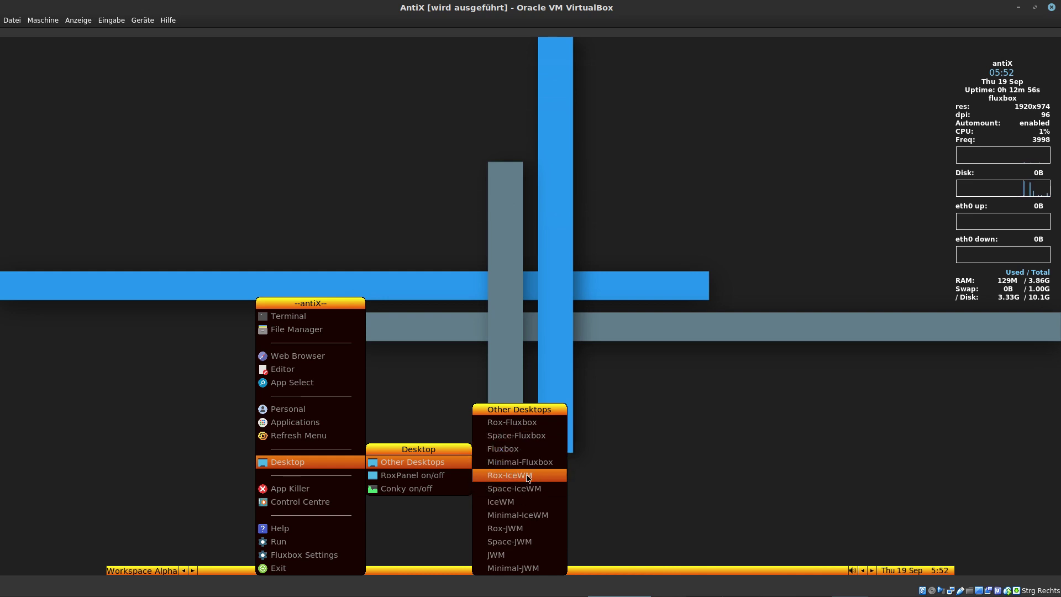
{"action": "left_click", "coordinate": [522, 503]}
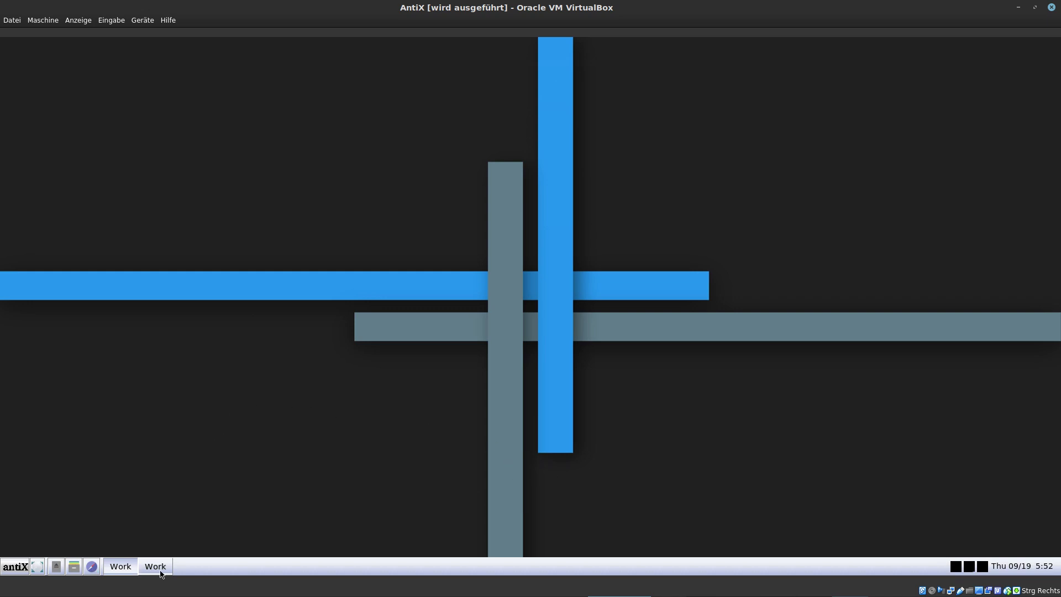
Step: Open the home folder in the file manager, centre its window and enlarge it
{"action": "left_click", "coordinate": [74, 566]}
{"action": "left_click_drag", "start_coordinate": [166, 44], "coordinate": [454, 261]}
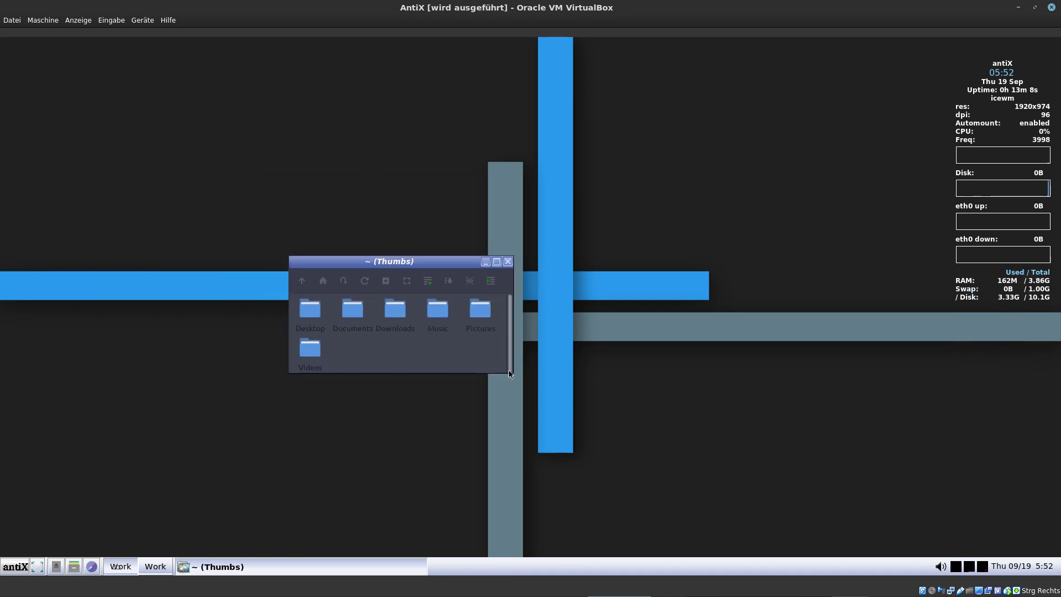
{"action": "left_click_drag", "start_coordinate": [509, 368], "coordinate": [756, 502]}
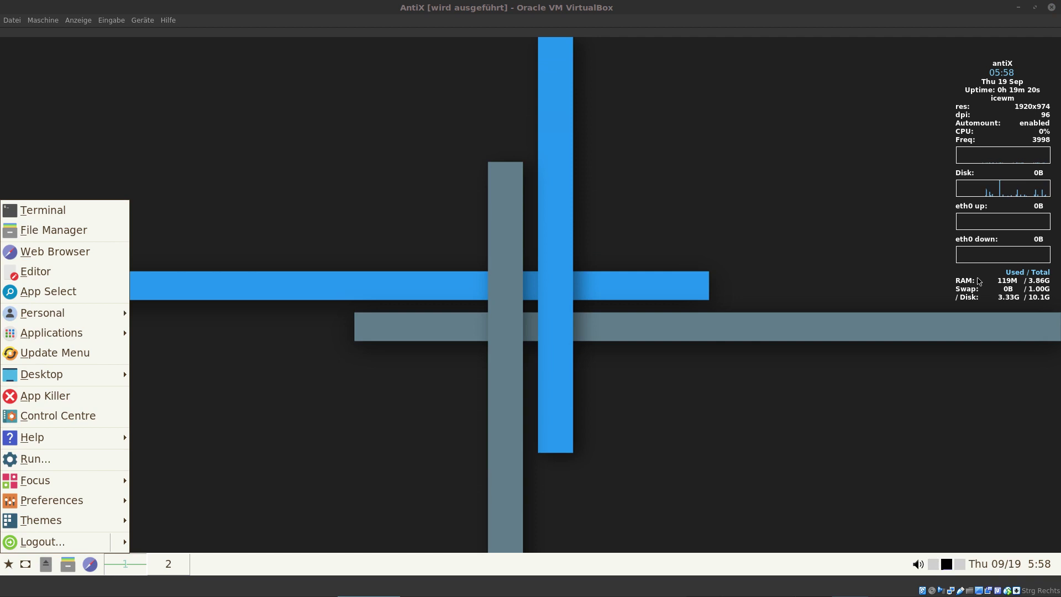
Step: Apply the AntiX-Blue-Large IceWM theme, then switch to BlueDay-Large
{"action": "mouse_move", "coordinate": [87, 517]}
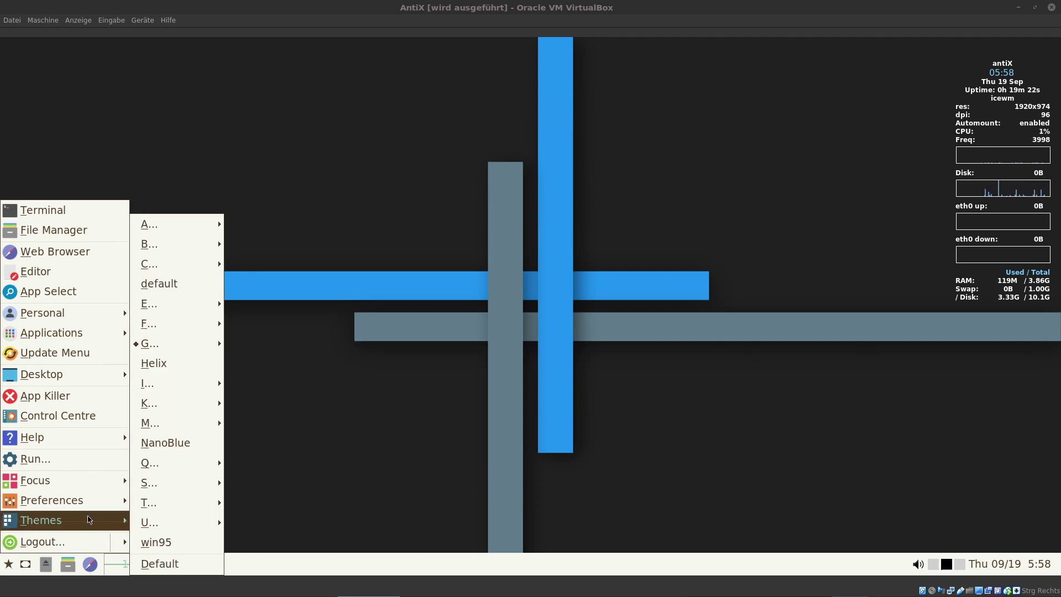
{"action": "mouse_move", "coordinate": [204, 224]}
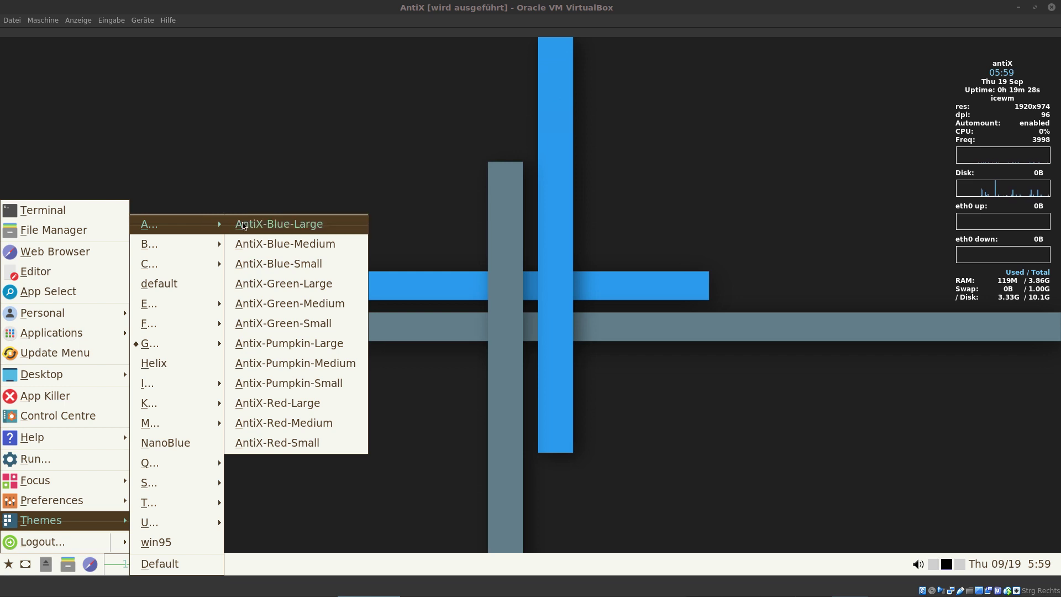
{"action": "left_click", "coordinate": [315, 231]}
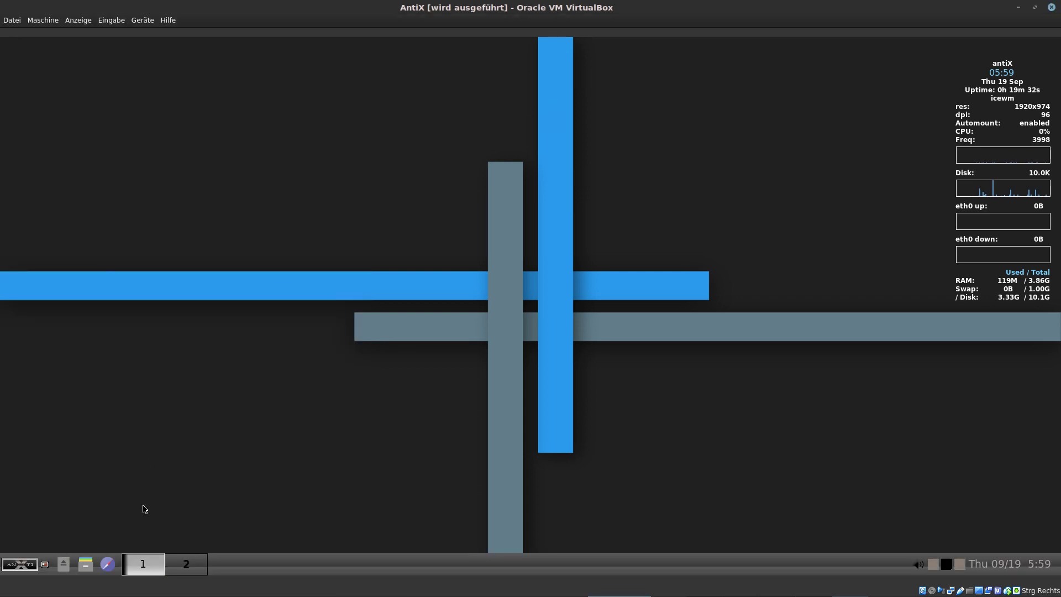
{"action": "left_click", "coordinate": [24, 565]}
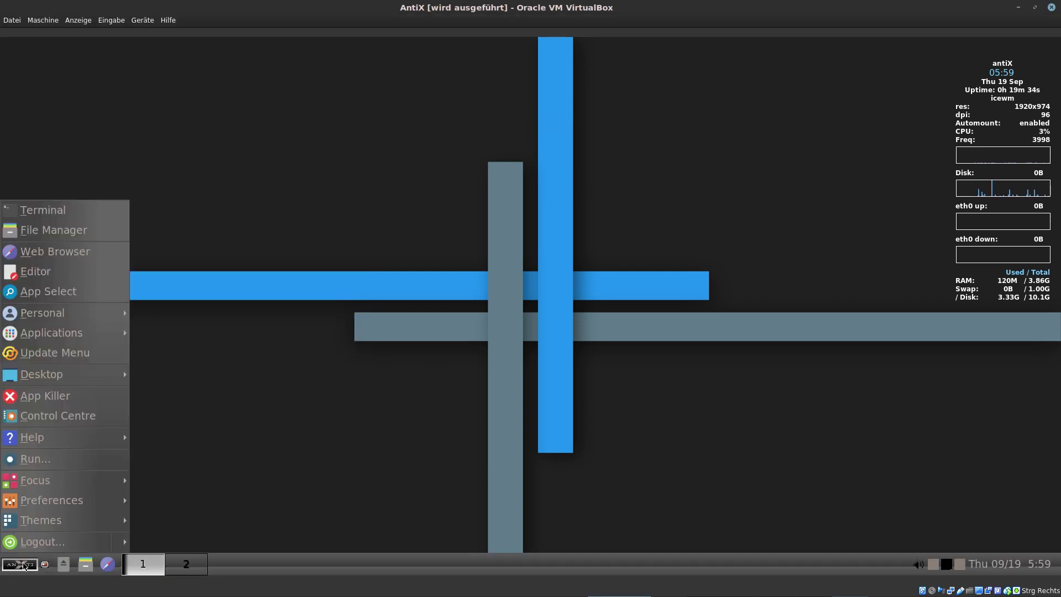
{"action": "mouse_move", "coordinate": [44, 520]}
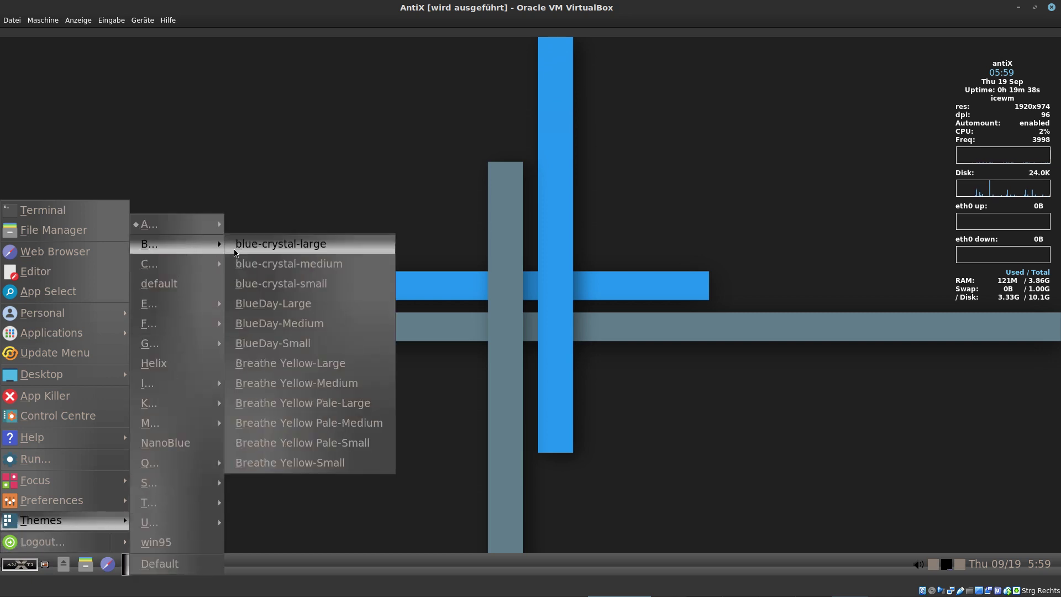
{"action": "left_click", "coordinate": [298, 307]}
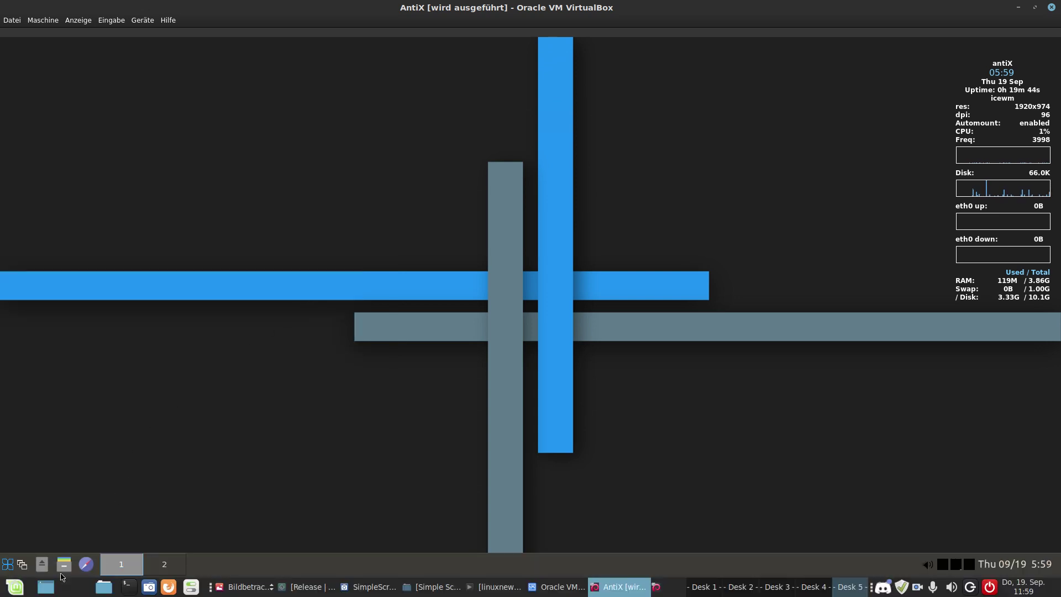
Step: Switch to the KorstroDark-Large IceWM theme and leave the main menu closed
{"action": "left_click", "coordinate": [8, 565]}
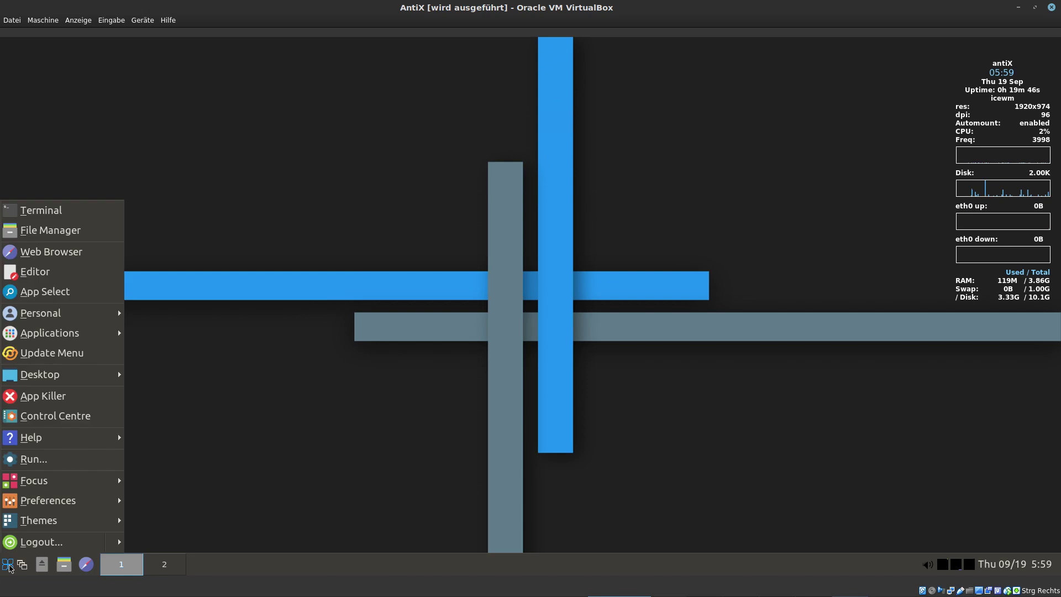
{"action": "mouse_move", "coordinate": [27, 524]}
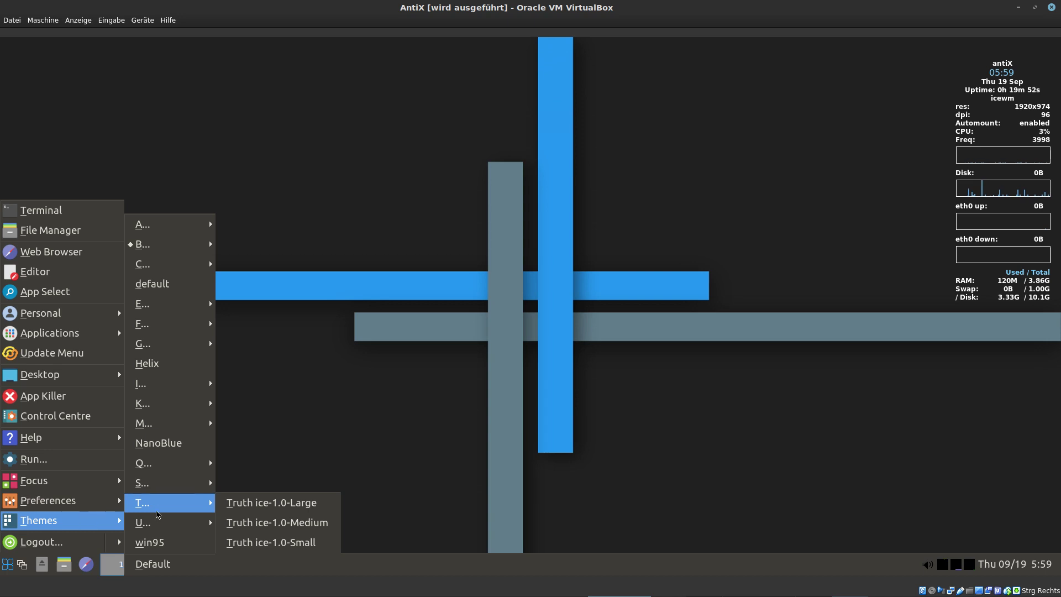
{"action": "mouse_move", "coordinate": [180, 426]}
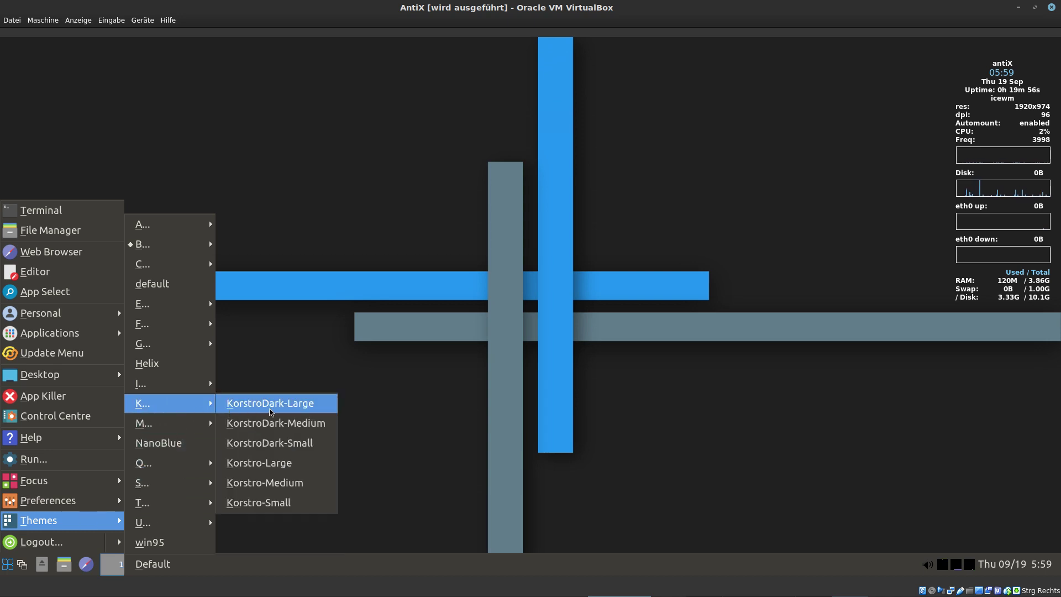
{"action": "left_click", "coordinate": [271, 412]}
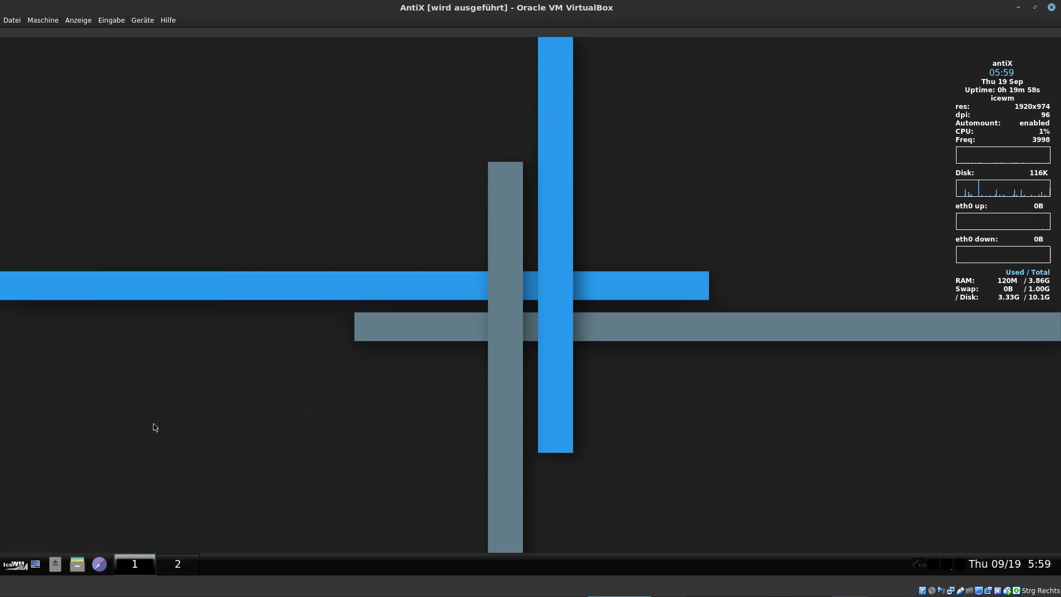
{"action": "left_click", "coordinate": [15, 563]}
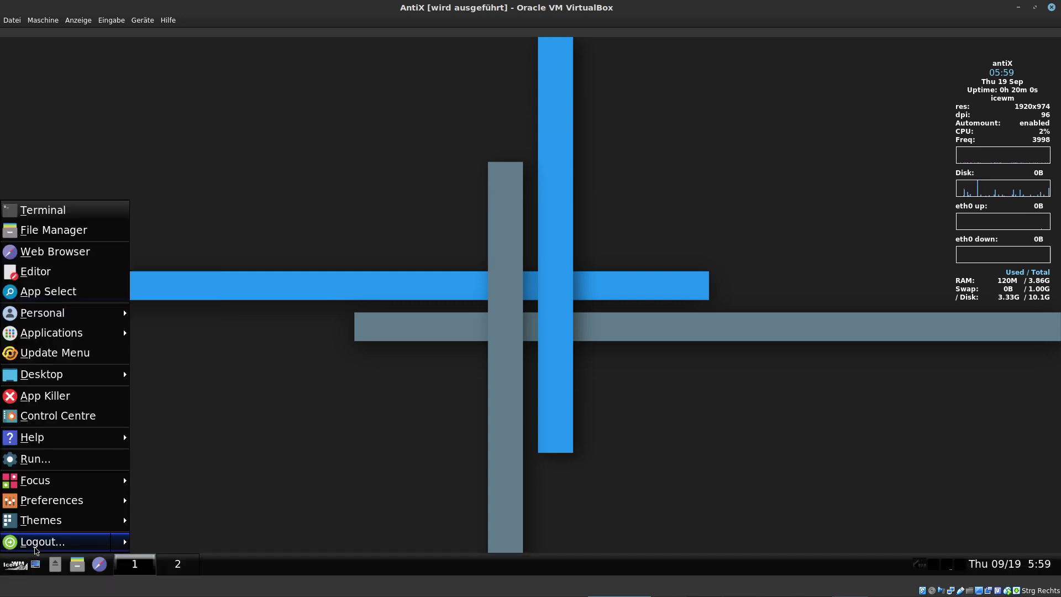
{"action": "left_click", "coordinate": [724, 396]}
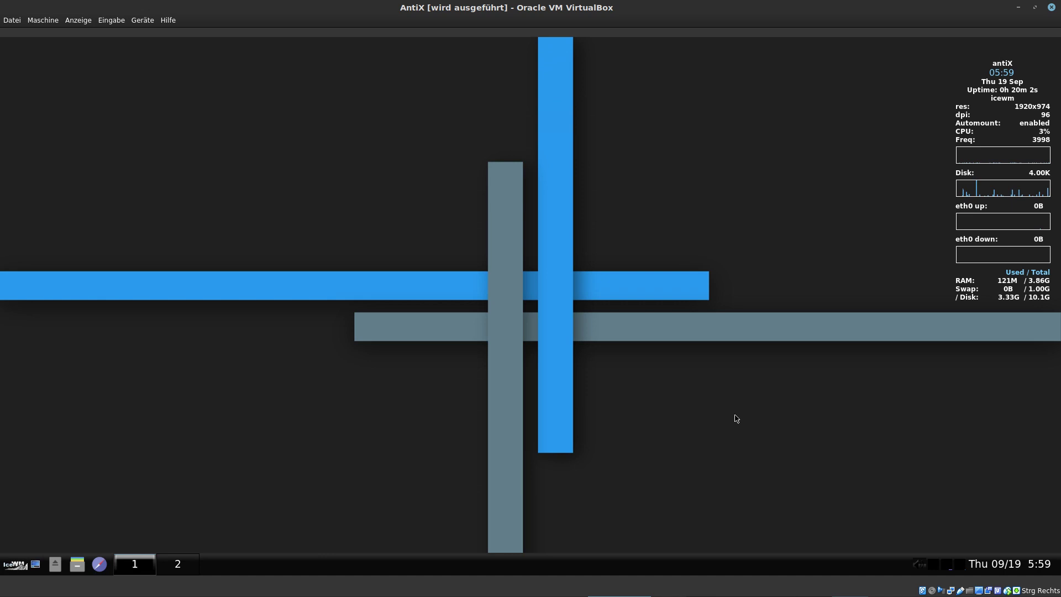